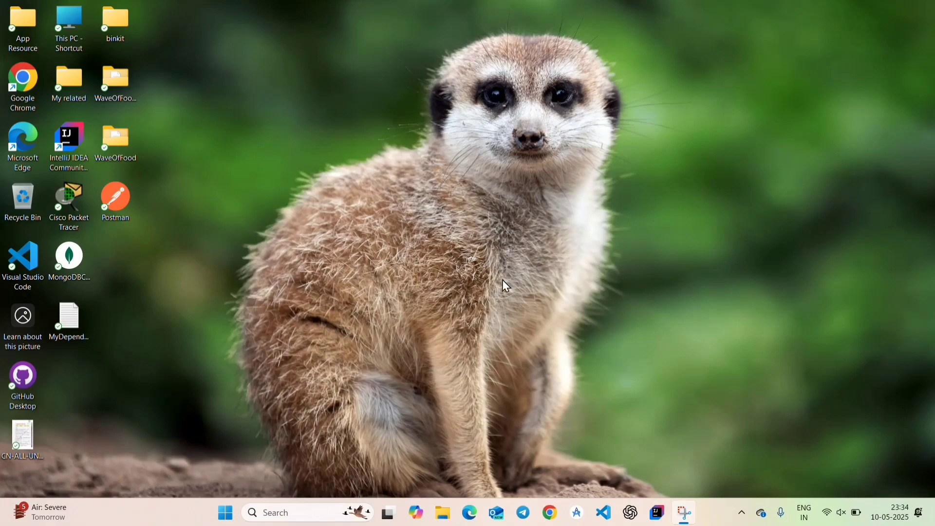
- In Chrome, search 'git scm download for windows' and reach git-scm's Windows download page
click(549, 512)
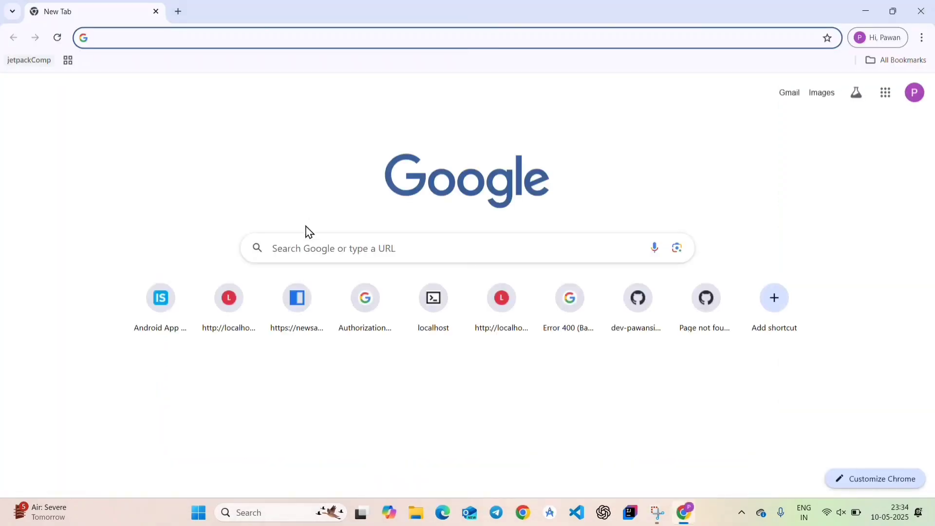
click(304, 246)
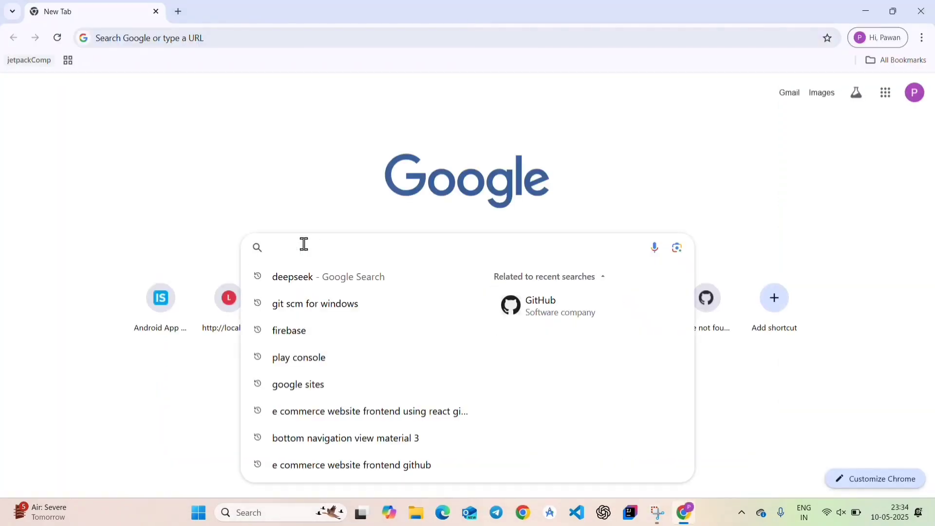
text(git)
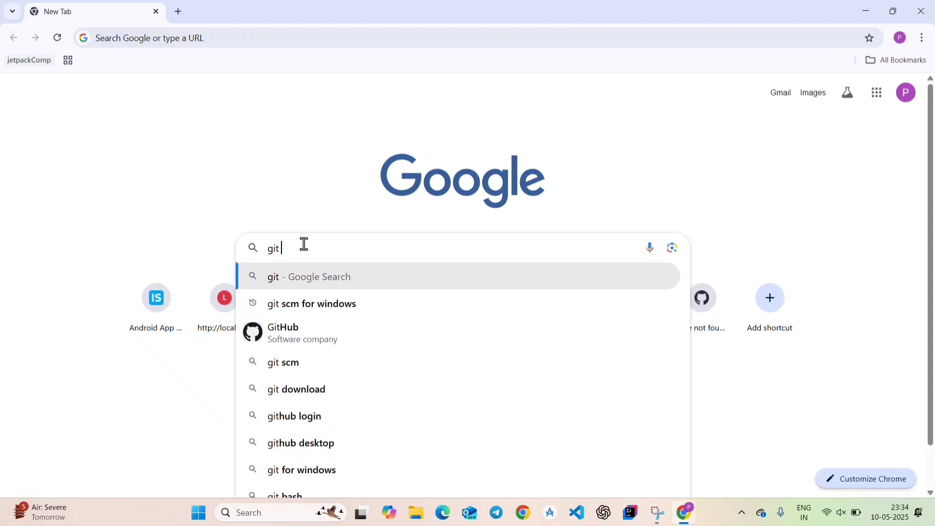
text( scm)
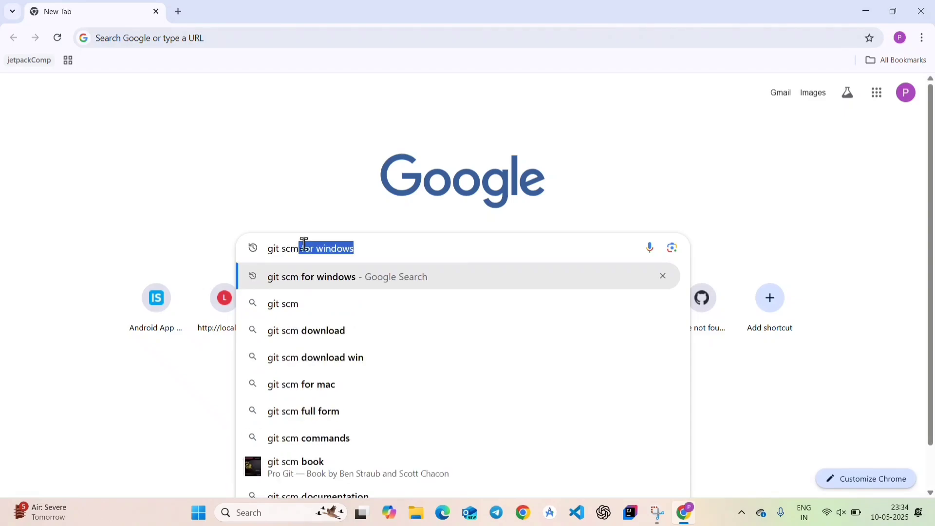
text( down)
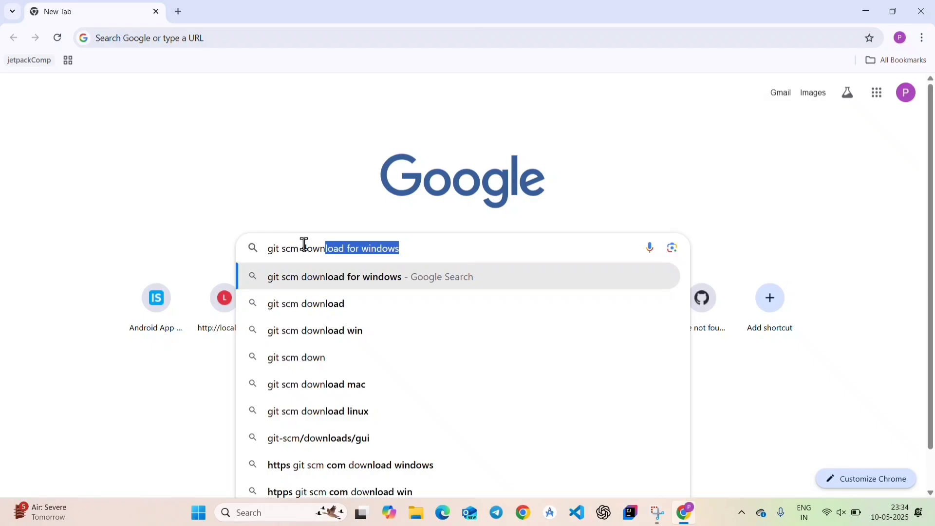
text(load)
key(Return)
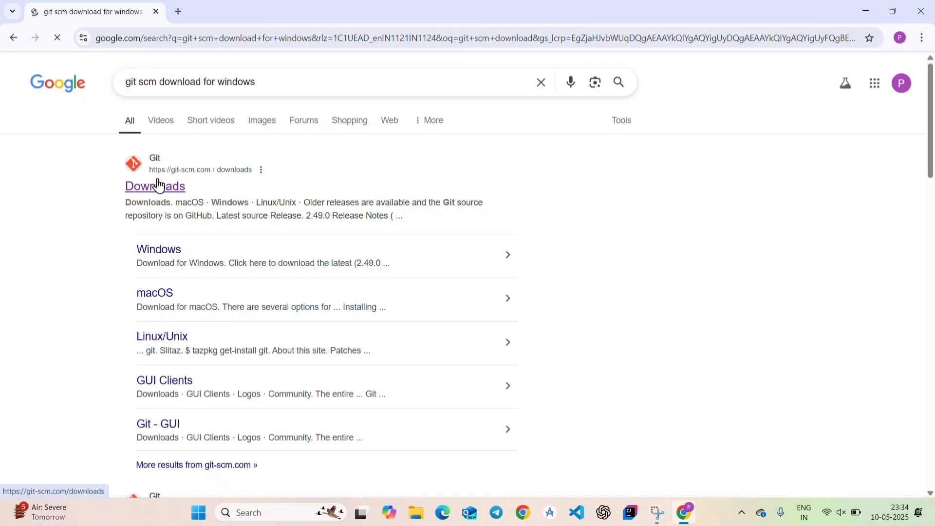
click(143, 188)
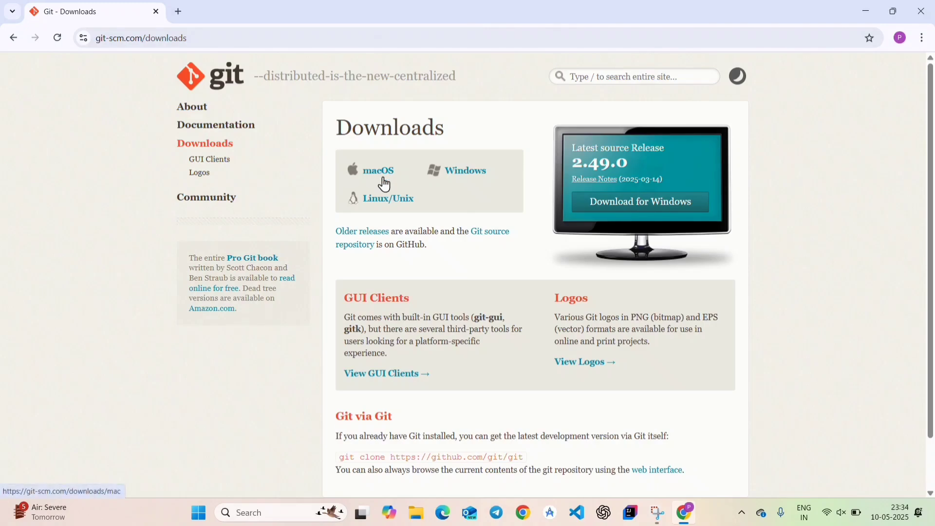
click(461, 173)
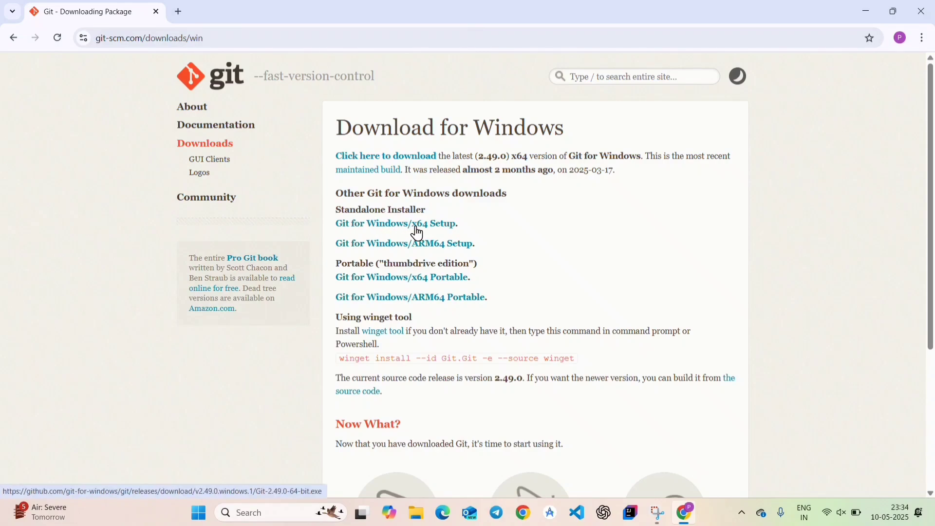
- Download the 64-bit Git installer, remove the canceled history entry, and show it in its folder
click(389, 227)
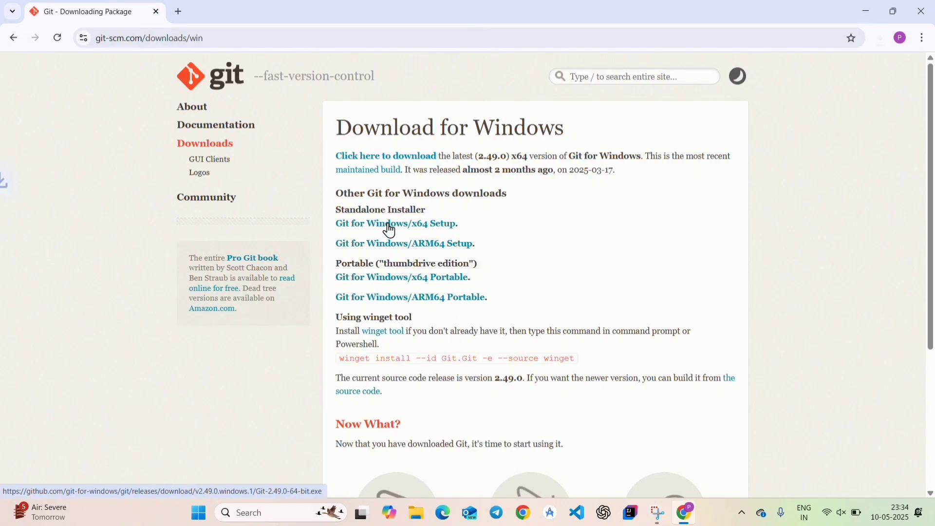
click(878, 38)
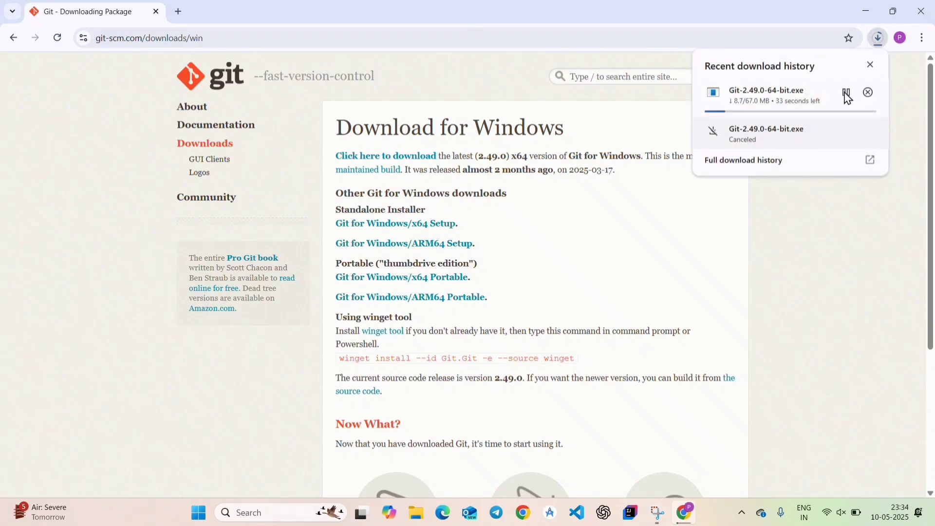
click(870, 160)
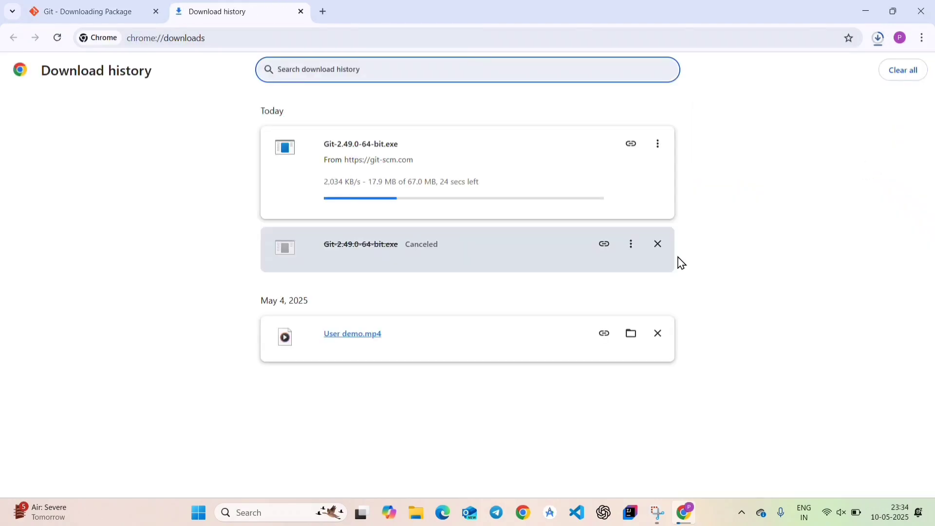
click(658, 244)
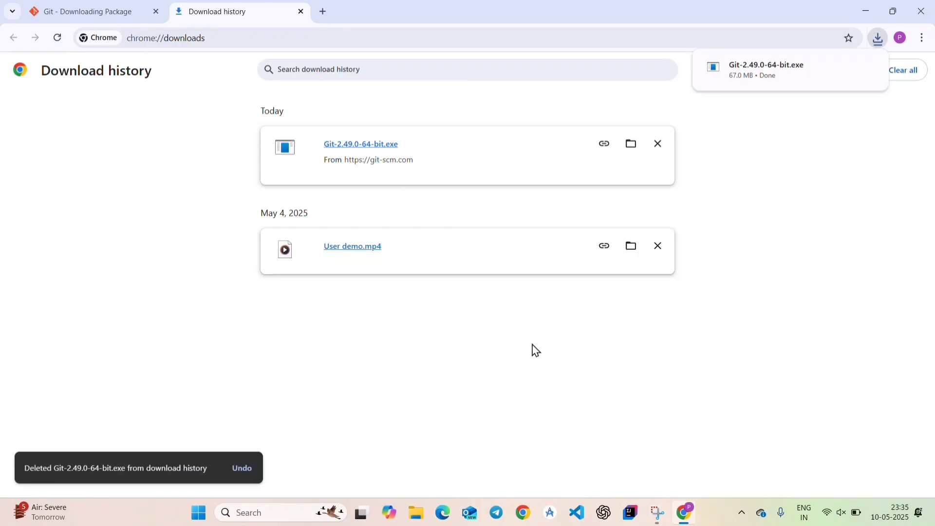
click(631, 144)
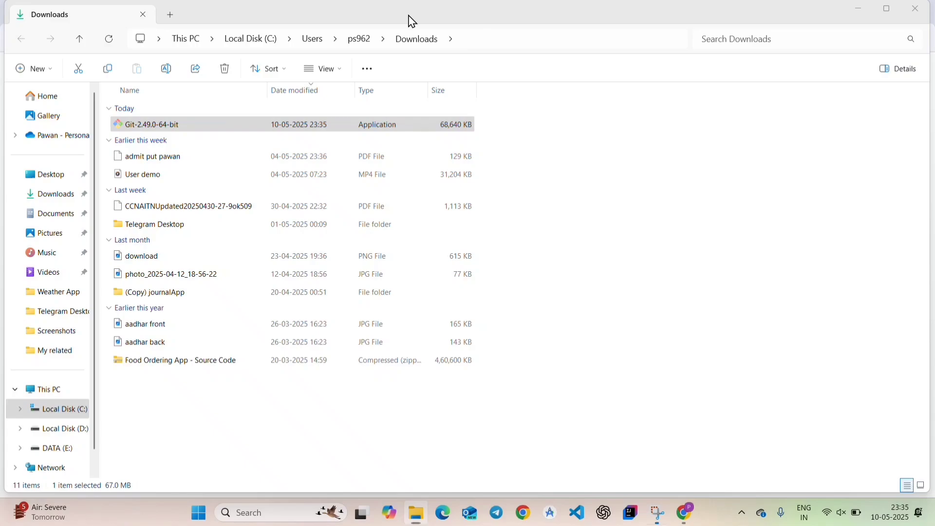
- Run the Git 2.49.0 installer, accept the license, and finish without viewing release notes
click(524, 365)
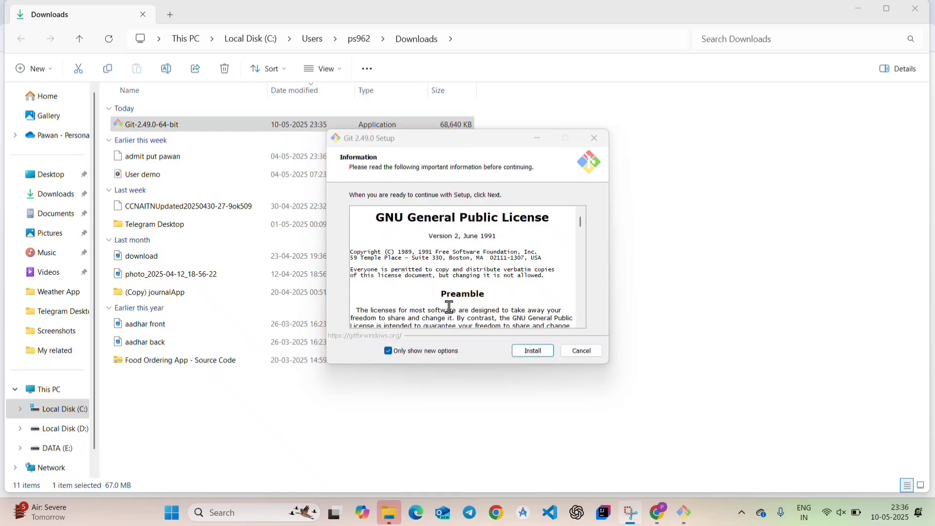
scroll(449, 307, down, 1)
scroll(448, 307, down, 4)
scroll(448, 307, down, 4)
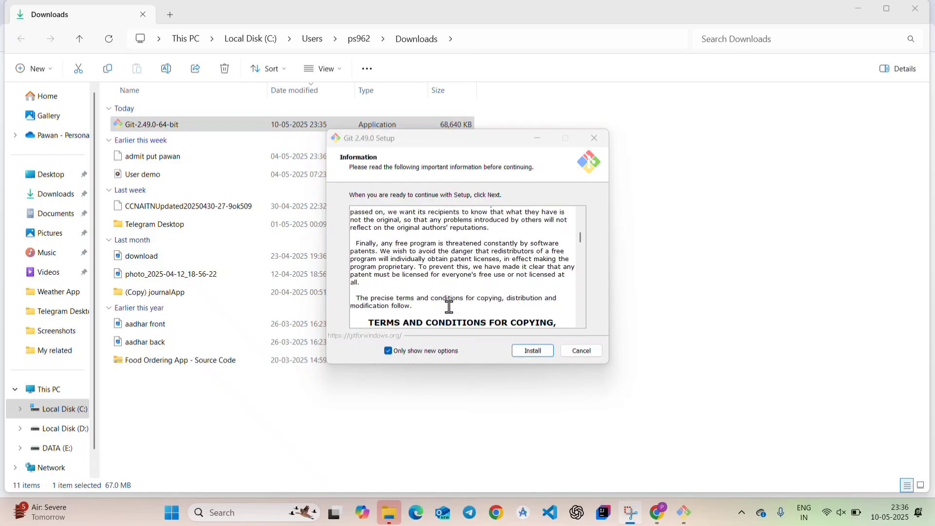
scroll(448, 307, down, 4)
scroll(448, 307, down, 3)
scroll(448, 292, down, 4)
scroll(449, 292, down, 4)
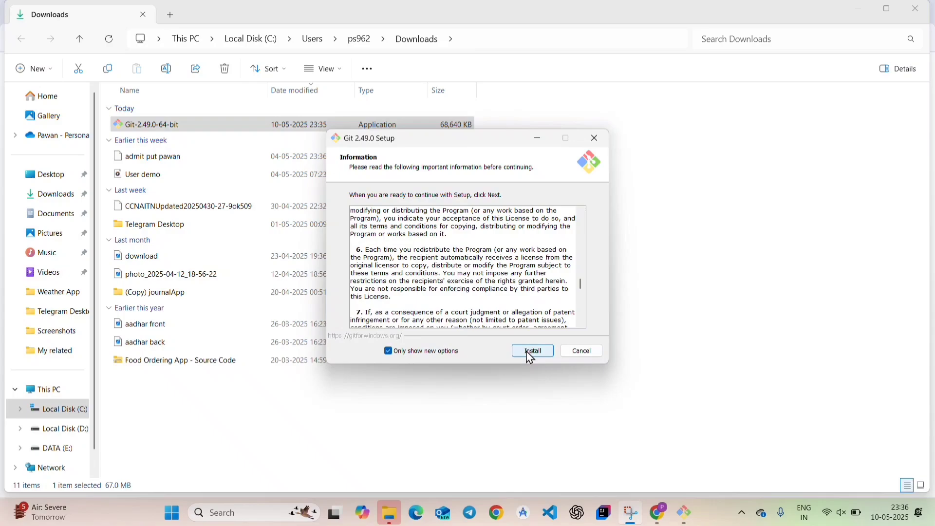
click(533, 351)
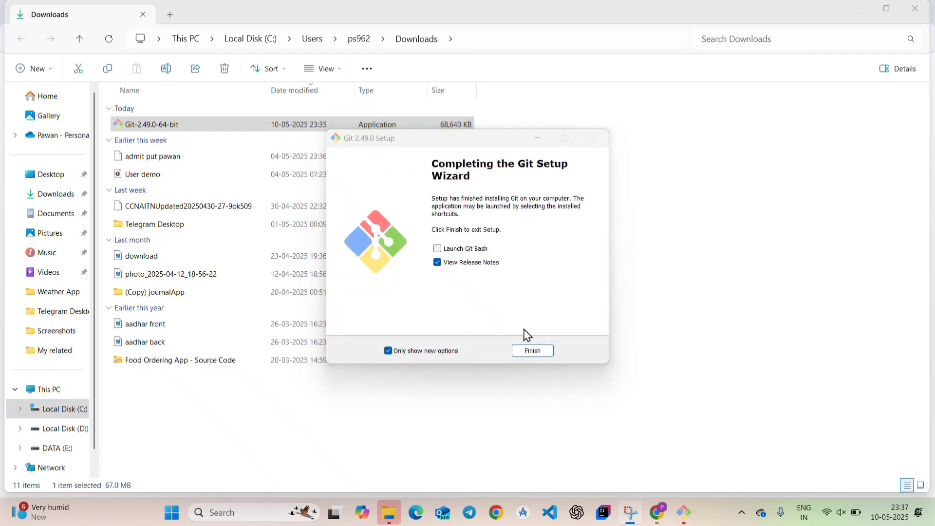
click(437, 262)
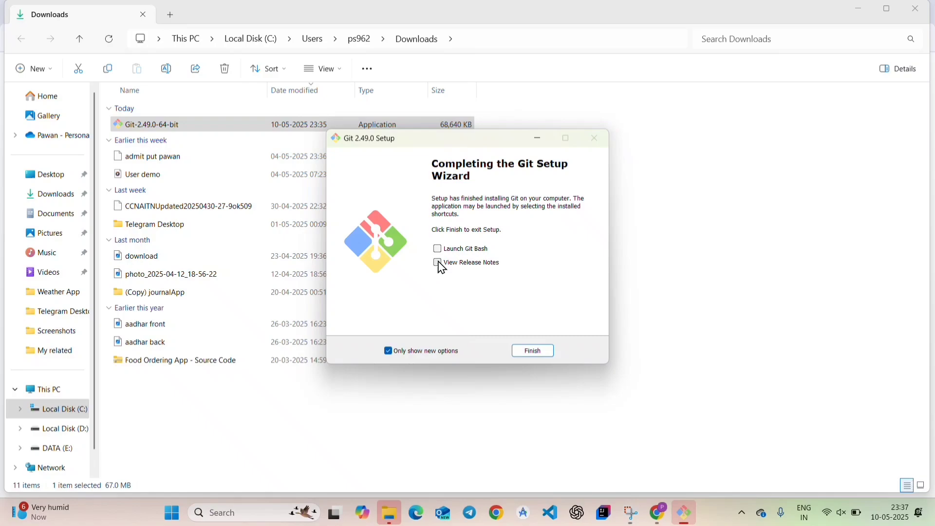
click(533, 352)
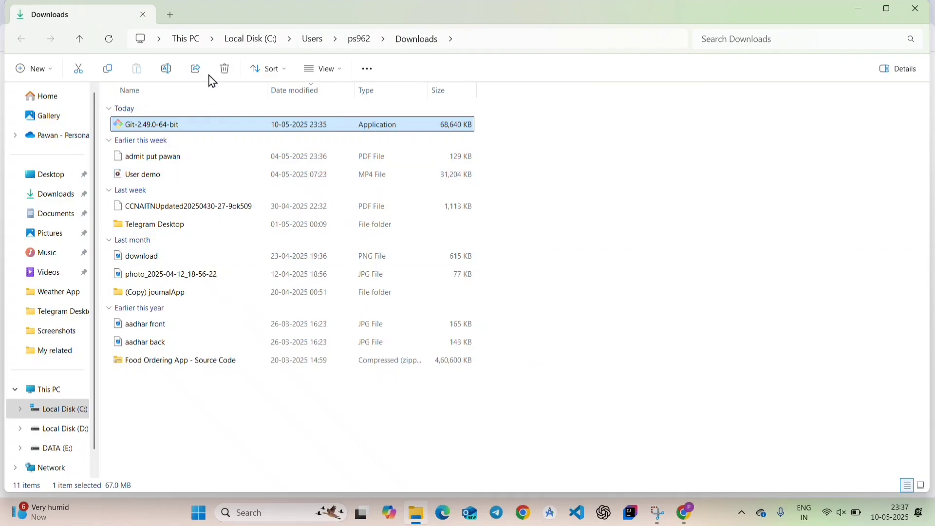
- Delete the Git installer, remove its Chrome download entry, and keep only a new tab
click(225, 68)
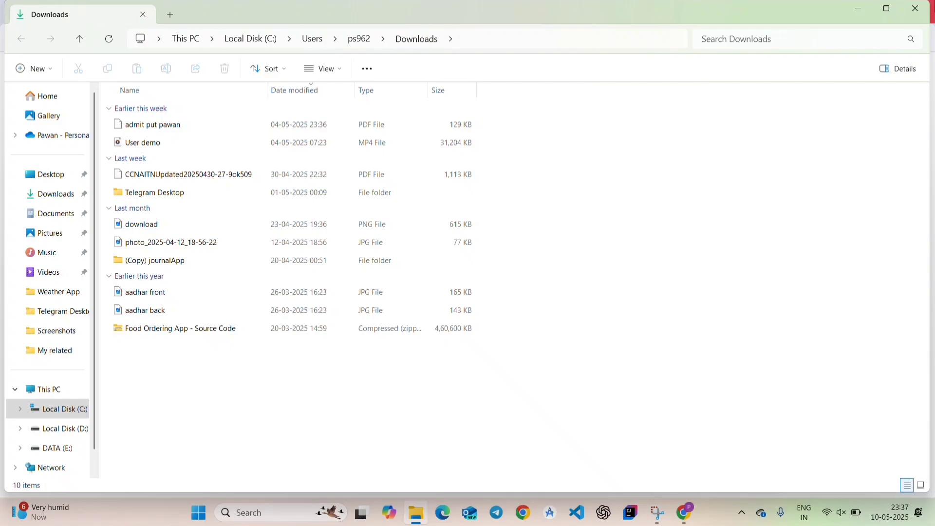
click(911, 13)
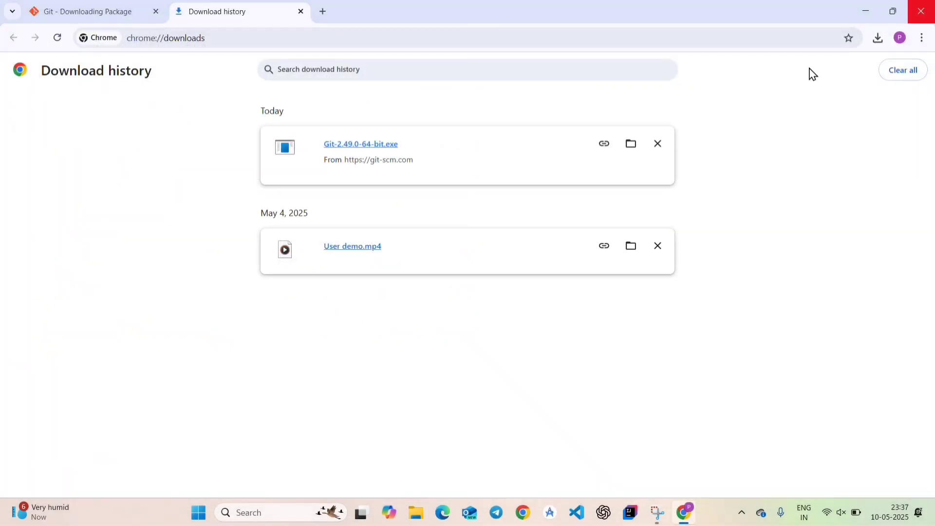
click(658, 145)
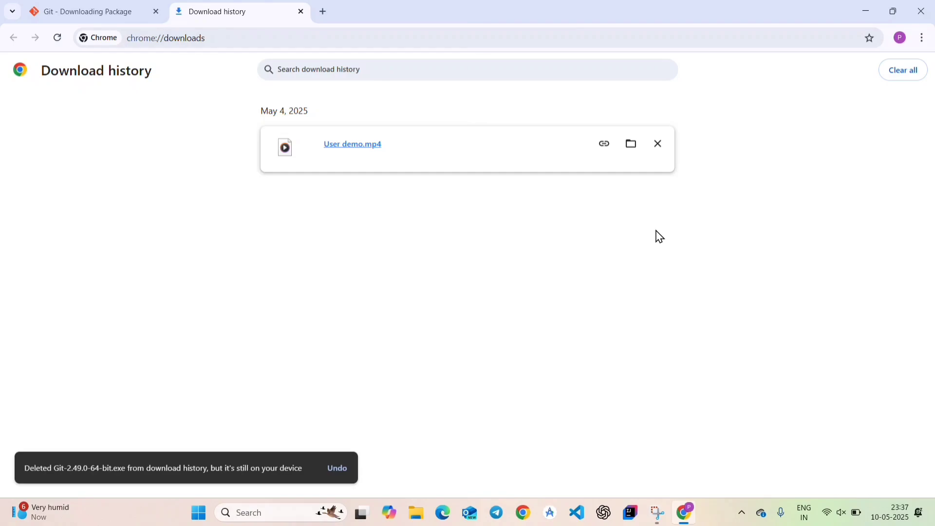
click(300, 11)
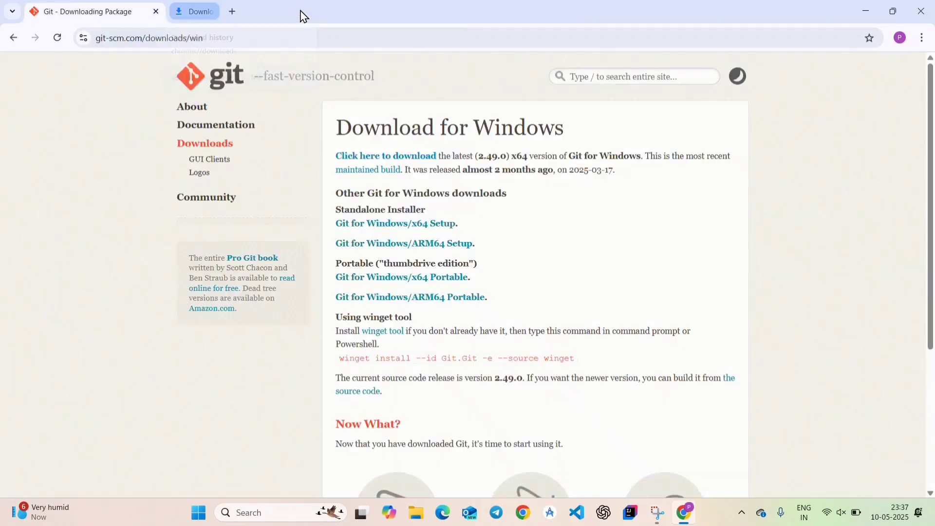
click(179, 13)
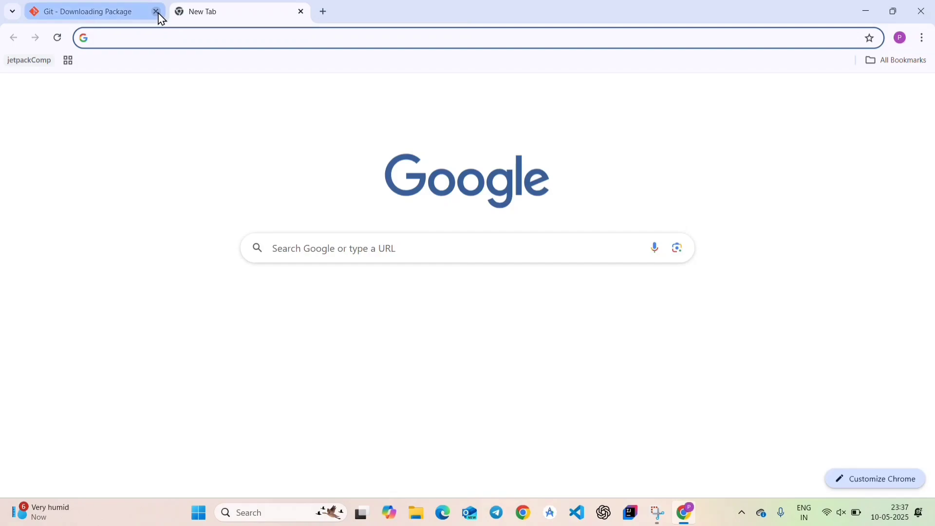
click(155, 11)
- Search Google for 'github' and open the github.com result
click(350, 252)
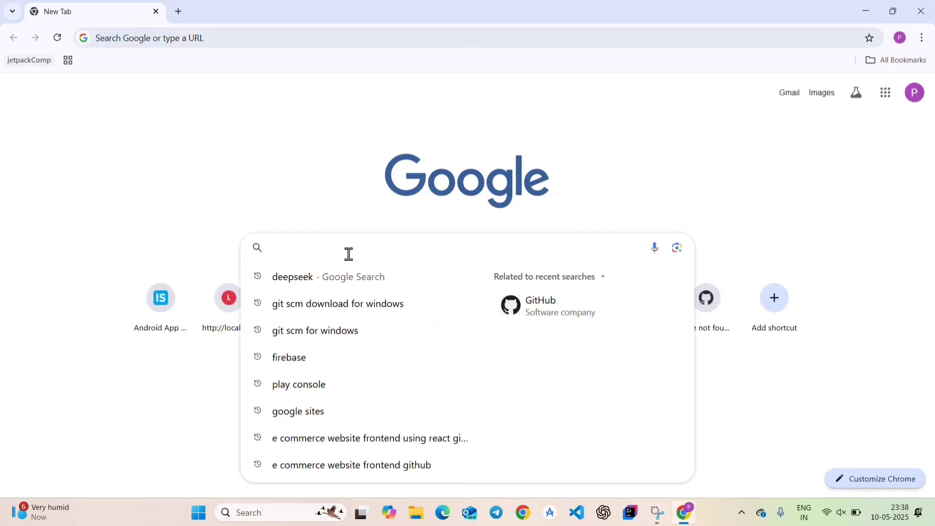
text(gith)
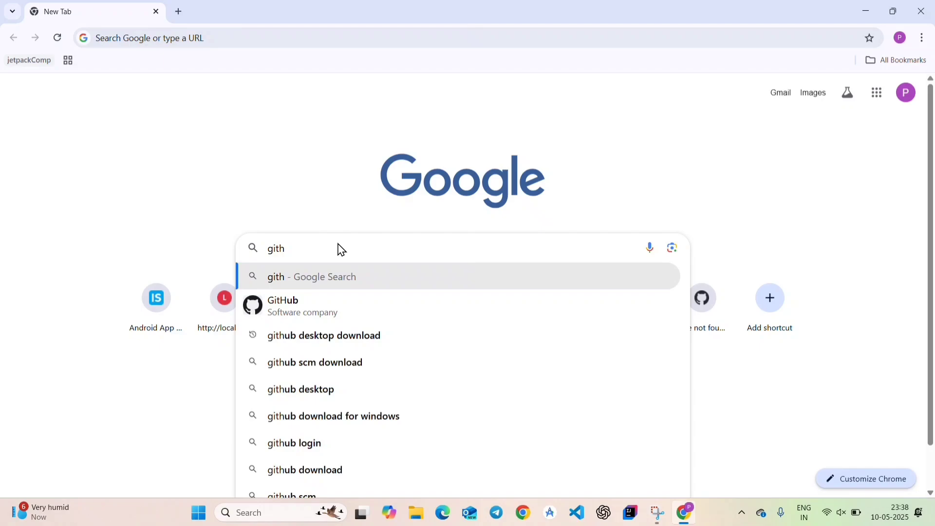
text(ub)
key(Return)
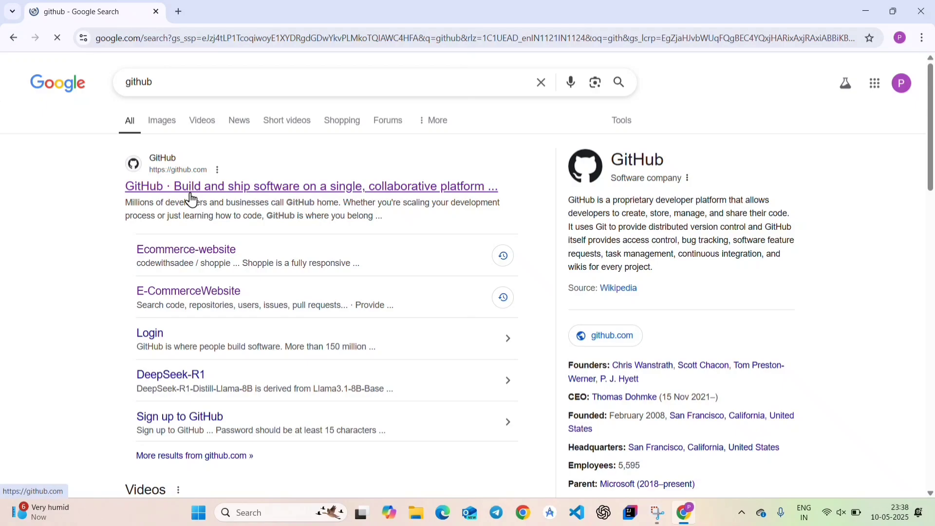
click(190, 190)
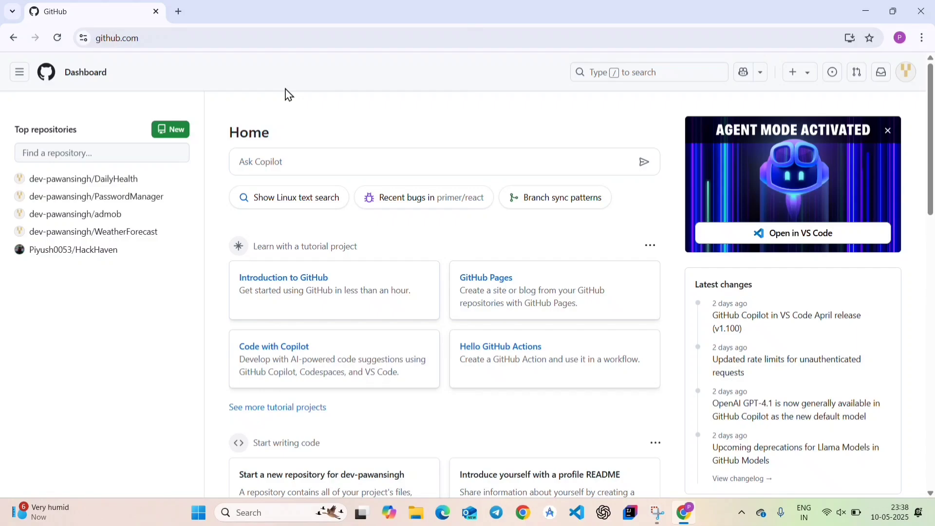
- Start a new public repository named 'demo' with description 'It is a demo repo'
click(791, 73)
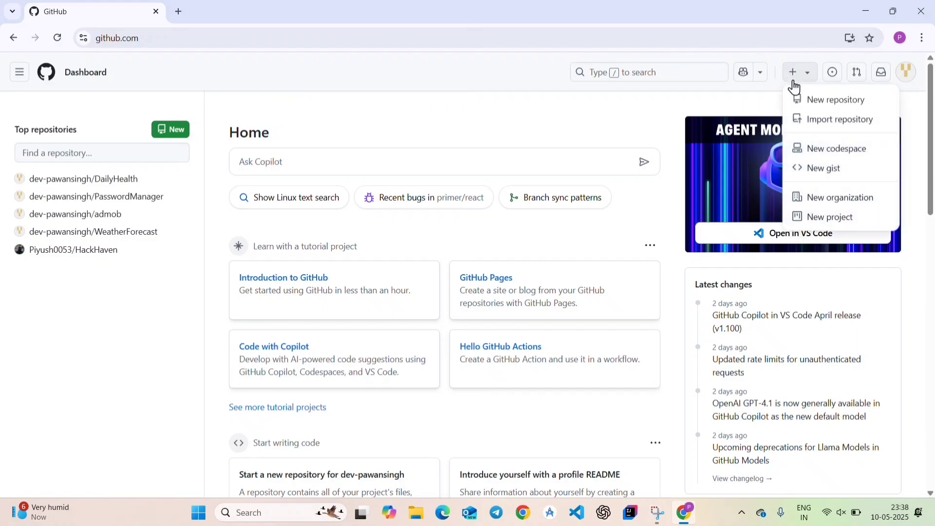
click(838, 100)
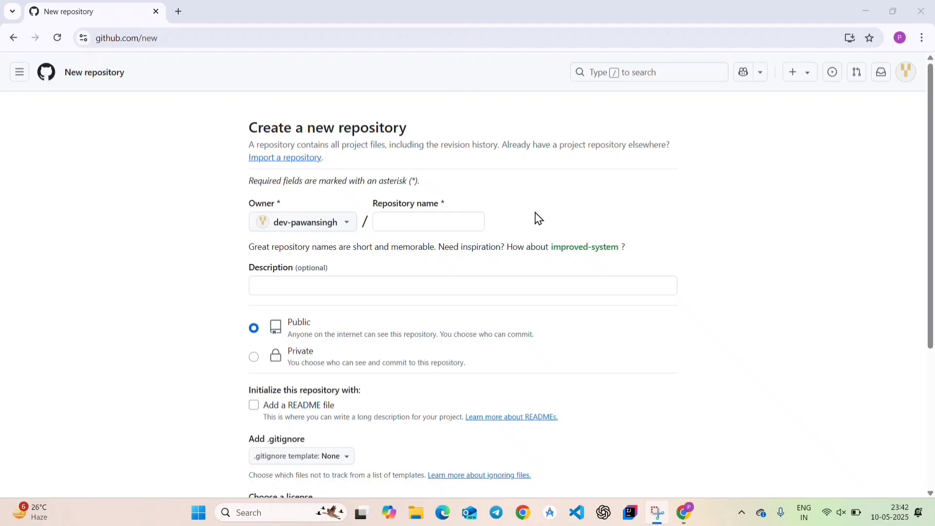
click(411, 220)
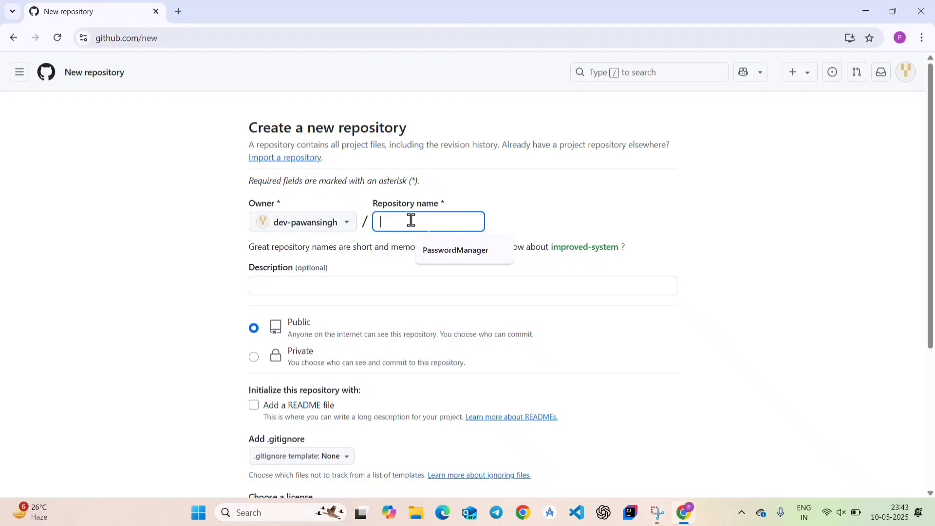
text(demo)
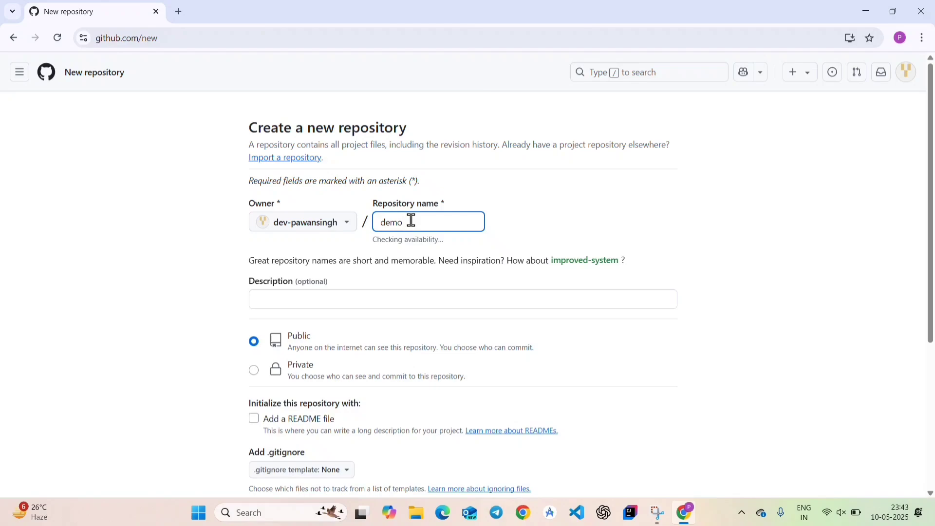
click(297, 302)
text(It is a demo repo)
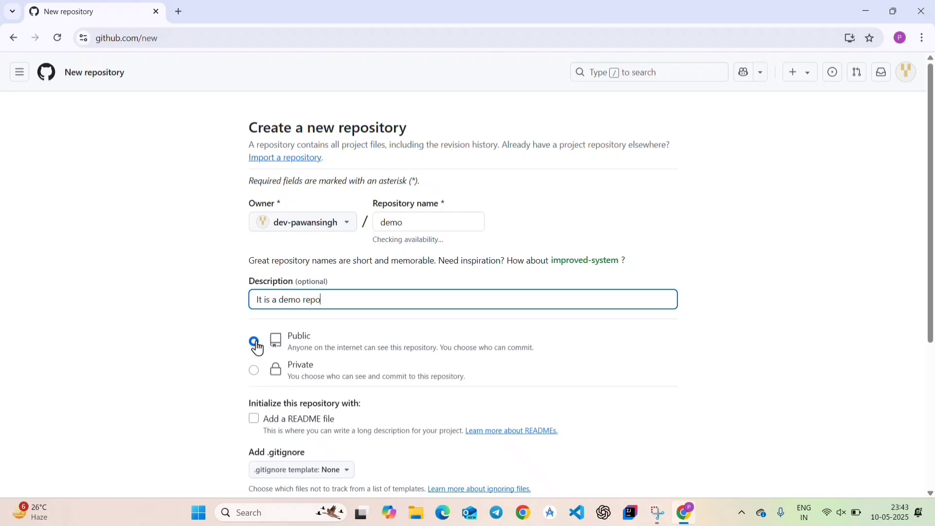
scroll(227, 380, down, 2)
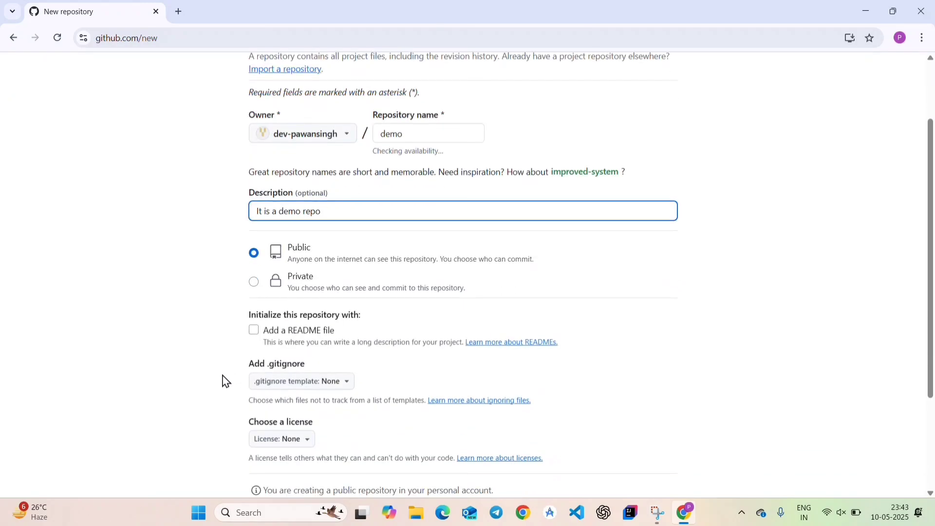
scroll(226, 380, down, 2)
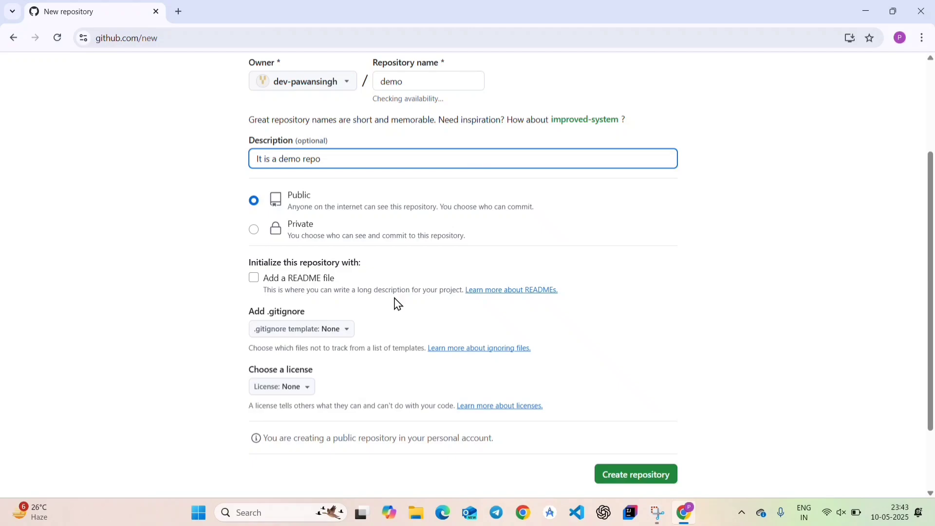
scroll(392, 317, down, 1)
scroll(394, 317, down, 1)
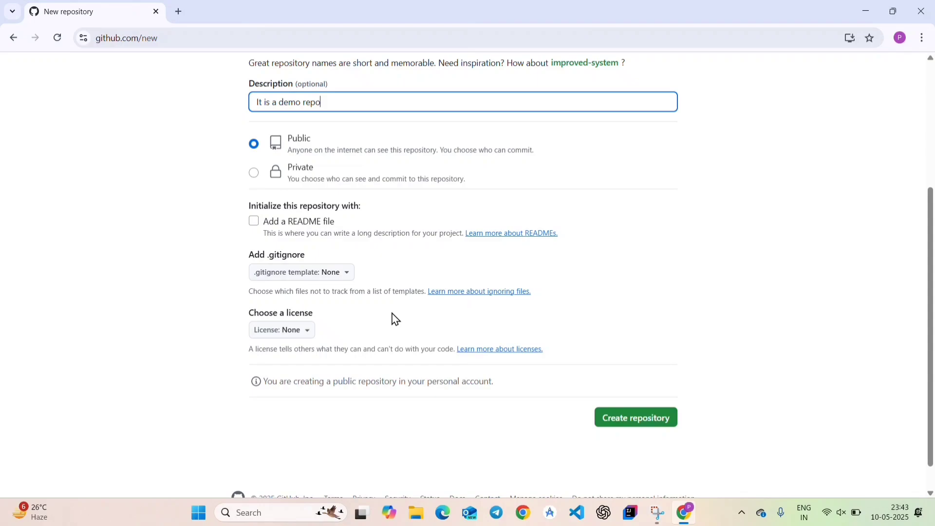
scroll(549, 202, up, 2)
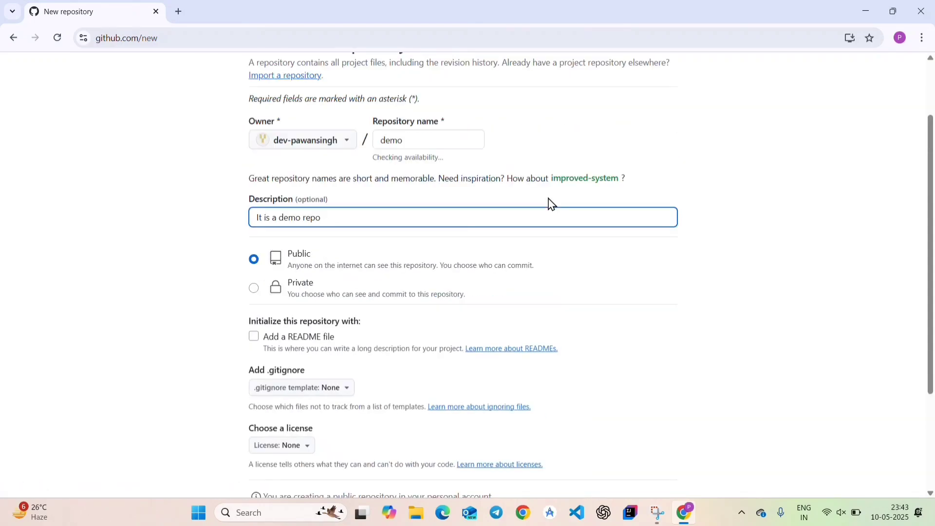
scroll(549, 202, up, 2)
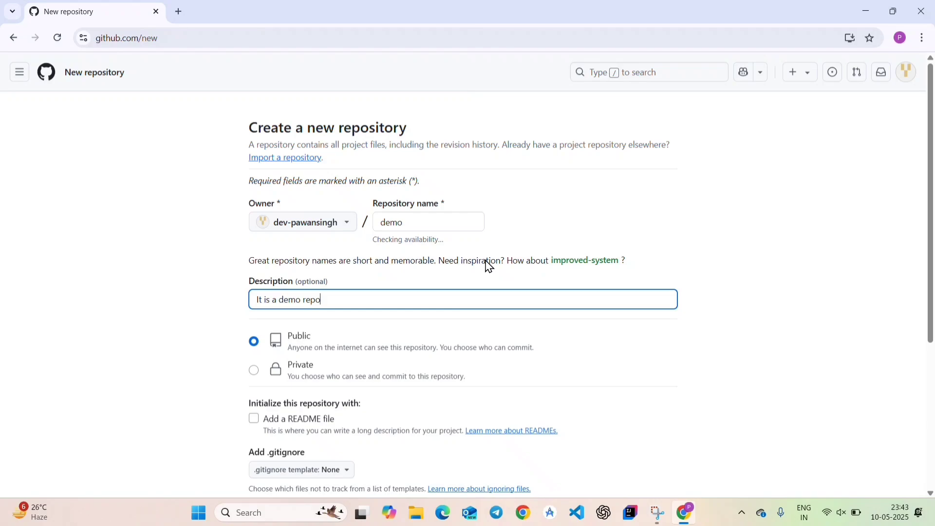
scroll(528, 290, down, 2)
scroll(528, 291, down, 3)
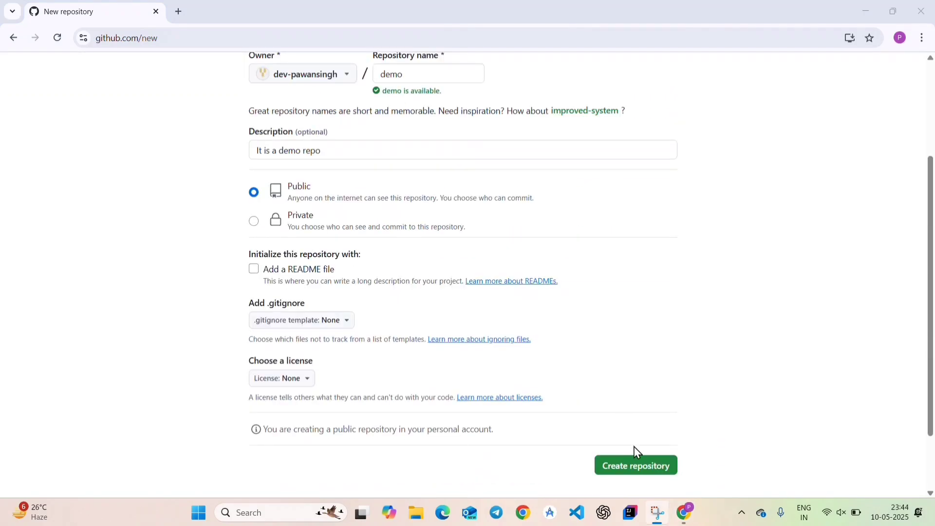
- Create the 'demo' repository, review its Quick setup commands, and switch to Chit Chat in Android Studio
click(637, 466)
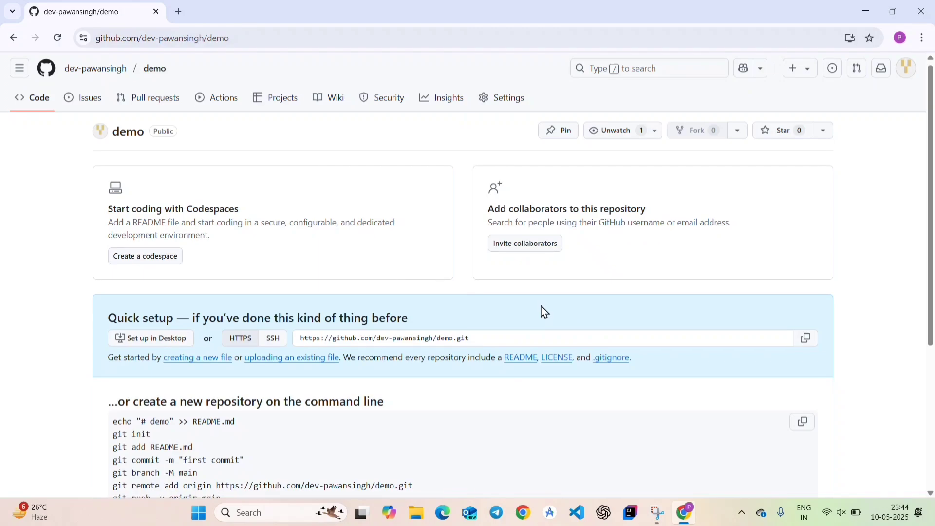
scroll(543, 311, down, 1)
scroll(544, 311, down, 1)
scroll(543, 312, down, 1)
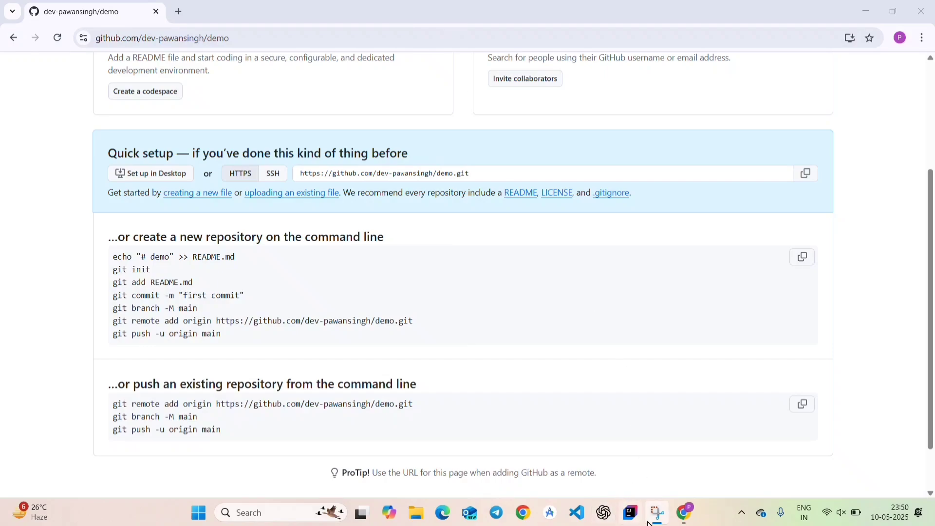
click(550, 512)
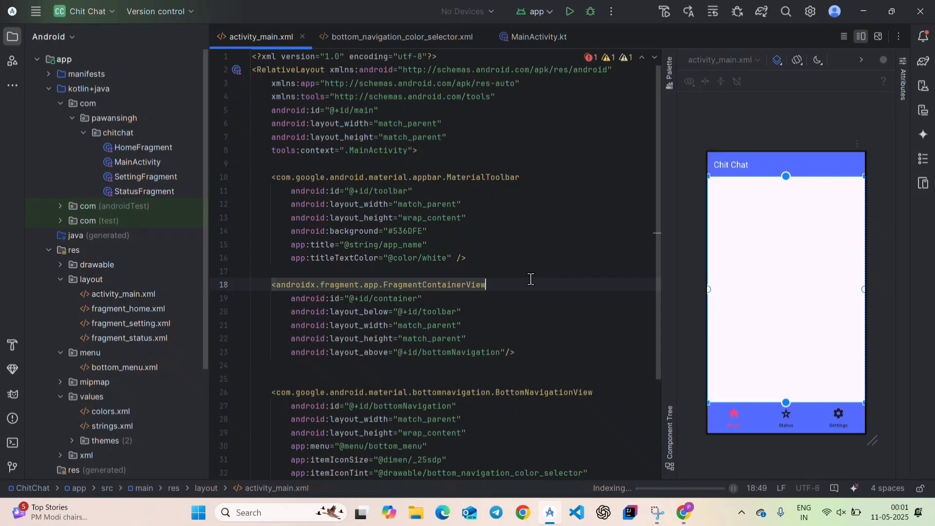
- Close activity_main.xml and the other open editor files
click(301, 36)
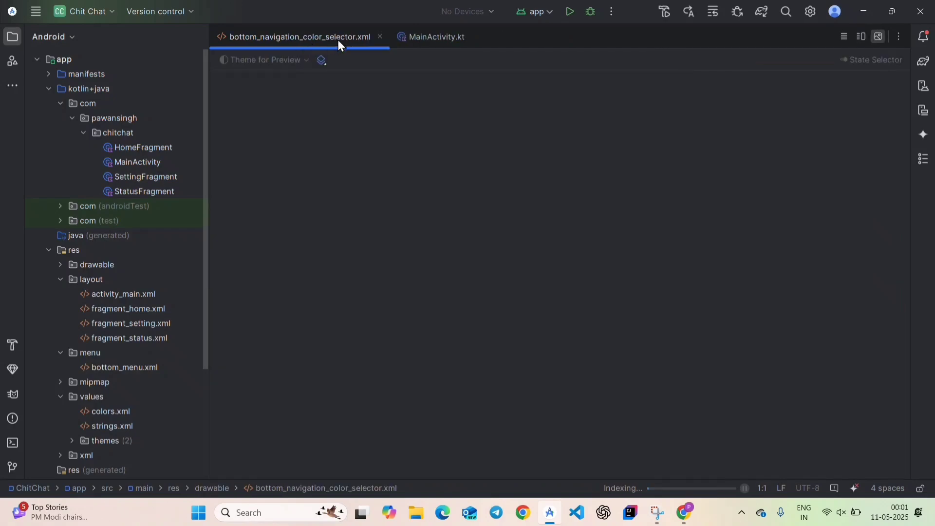
click(381, 36)
click(292, 33)
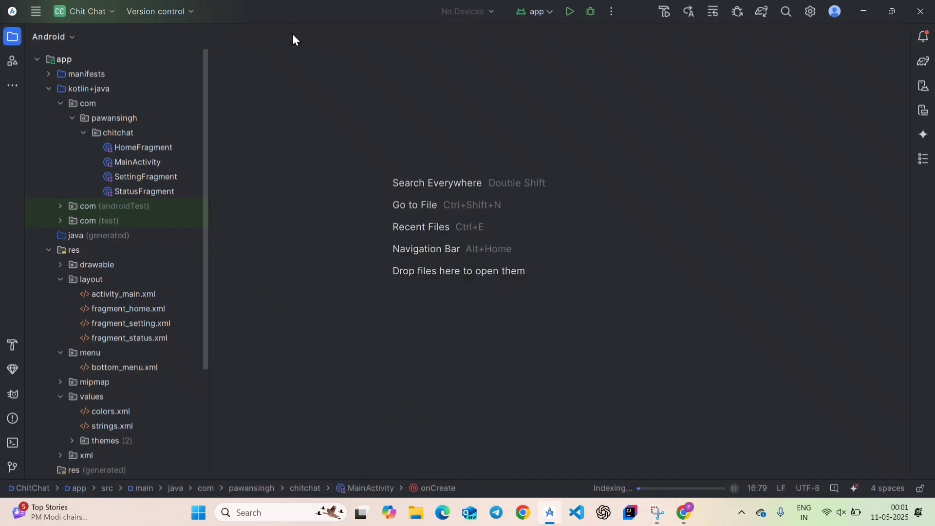
mouse_move(110, 256)
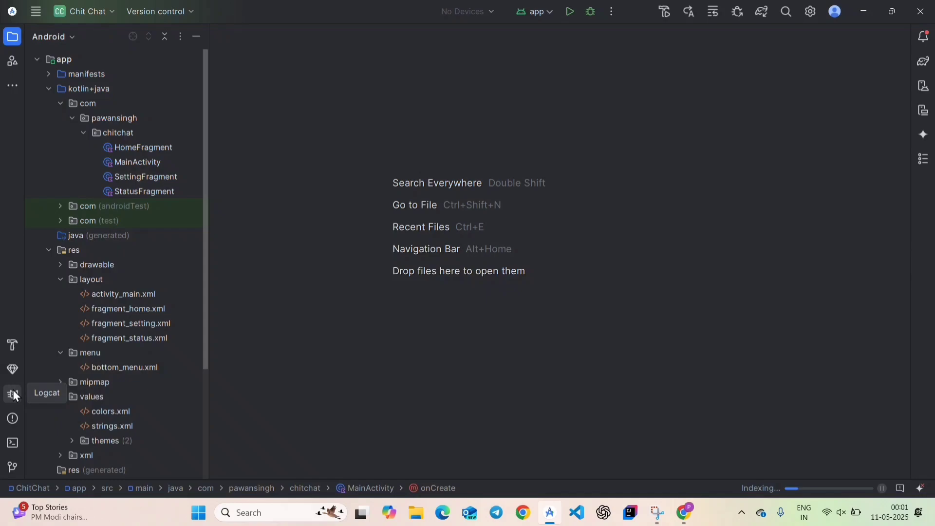
- Open and enlarge the Terminal, then run git init
click(12, 442)
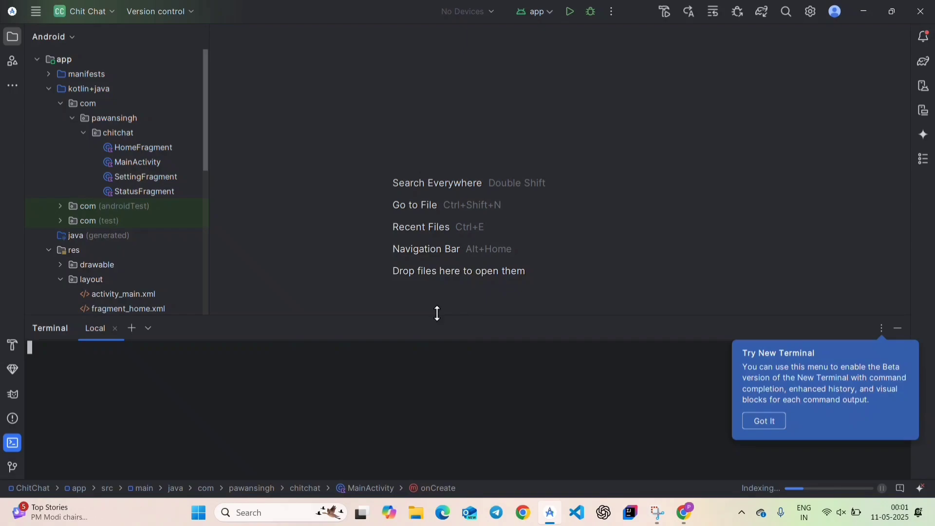
drag(434, 317, 447, 230)
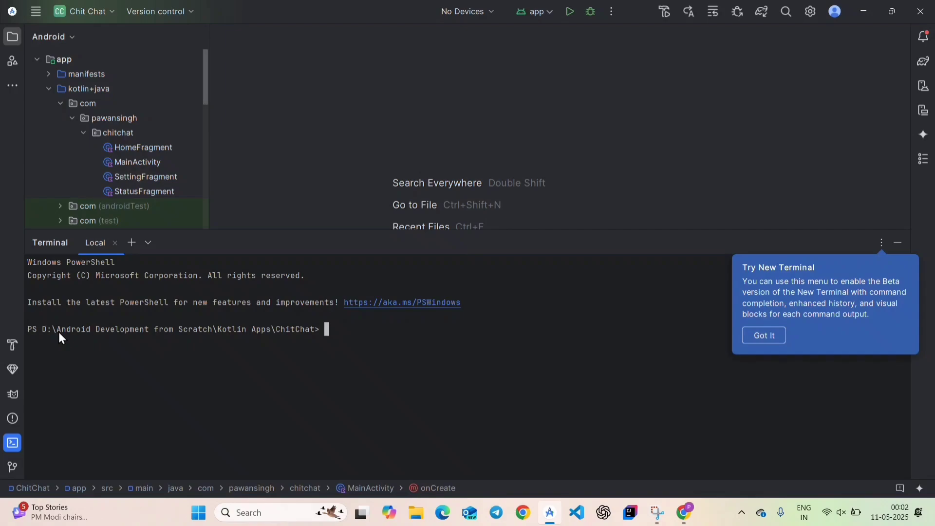
text(git init)
key(Return)
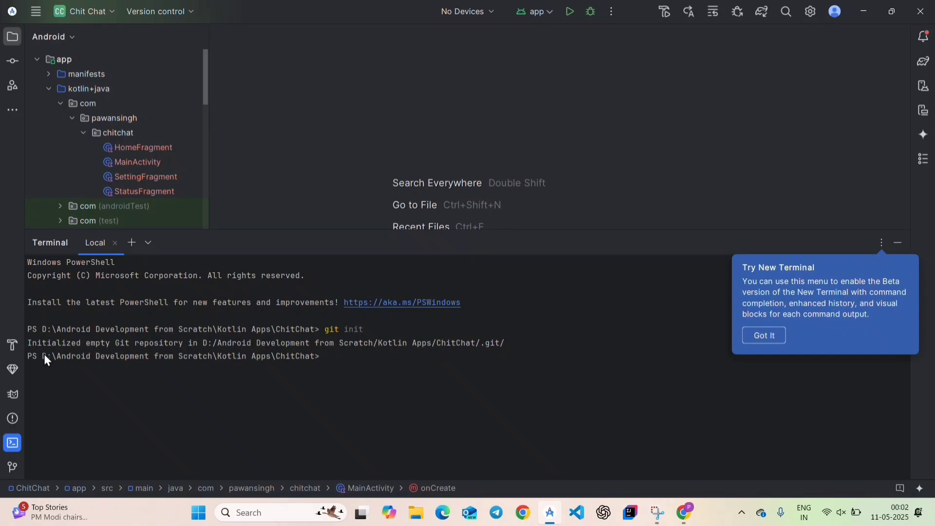
- Highlight the 'Initialized empty Git repository' message and its path, then dismiss the terminal tip
drag(27, 342, 186, 350)
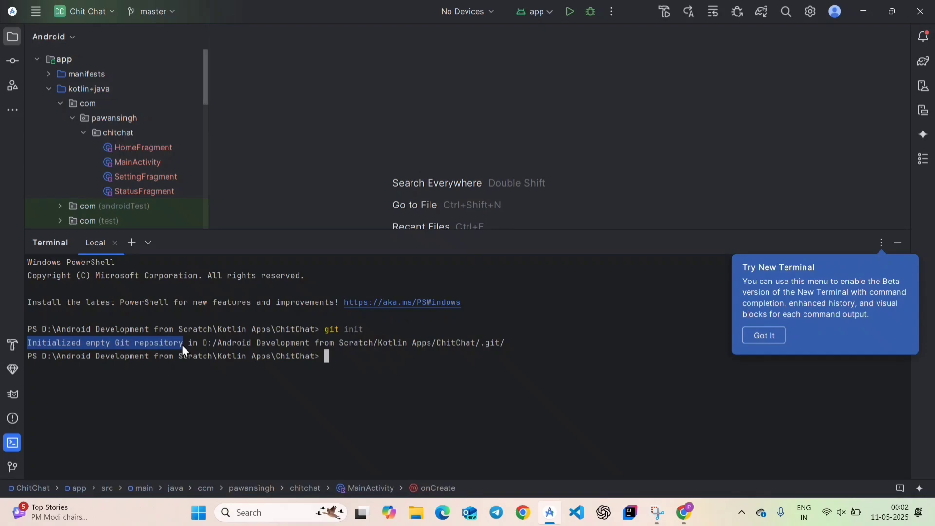
click(203, 340)
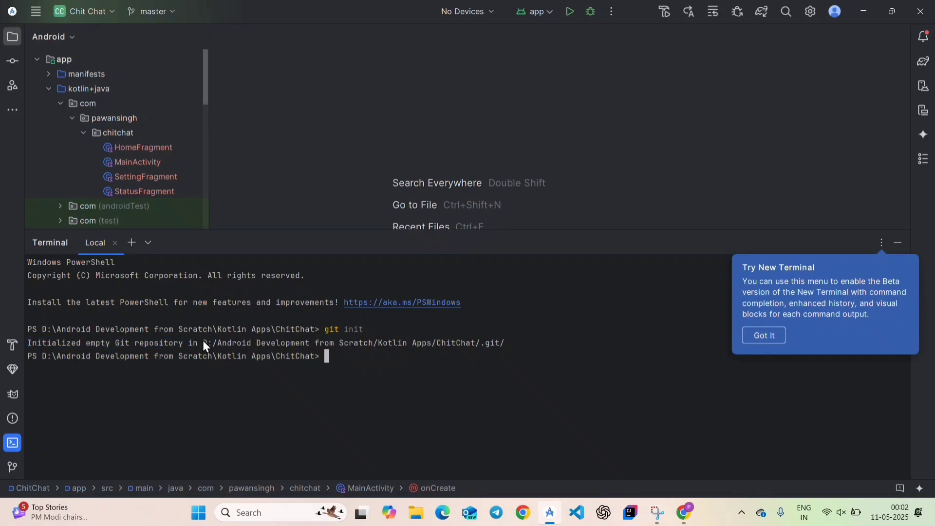
drag(203, 340, 366, 355)
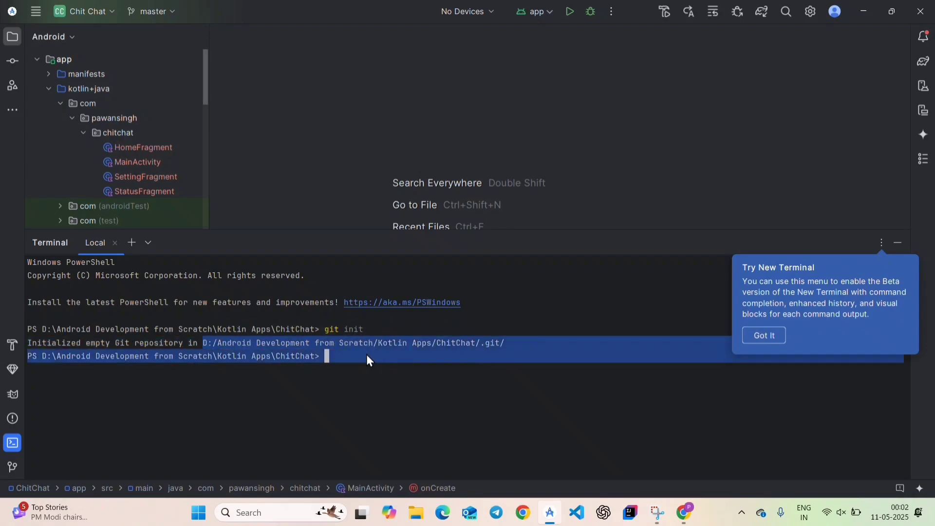
click(515, 338)
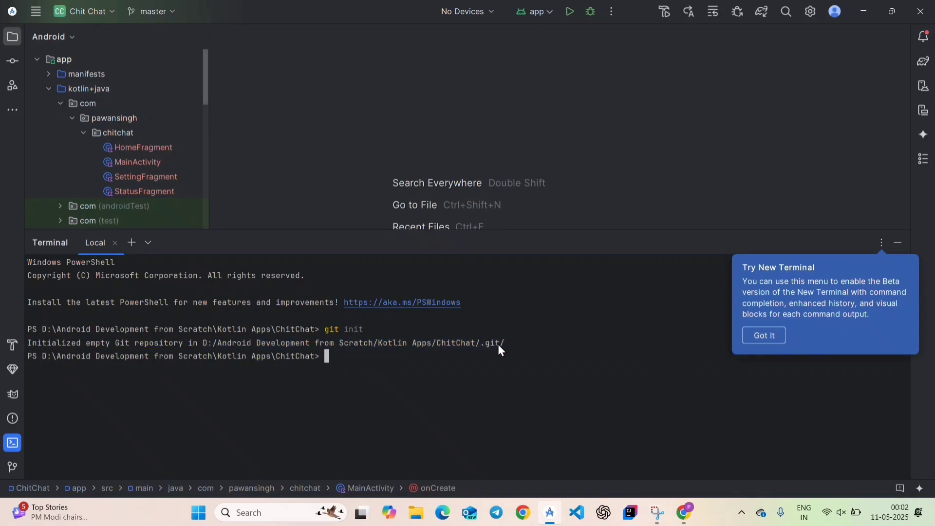
click(766, 331)
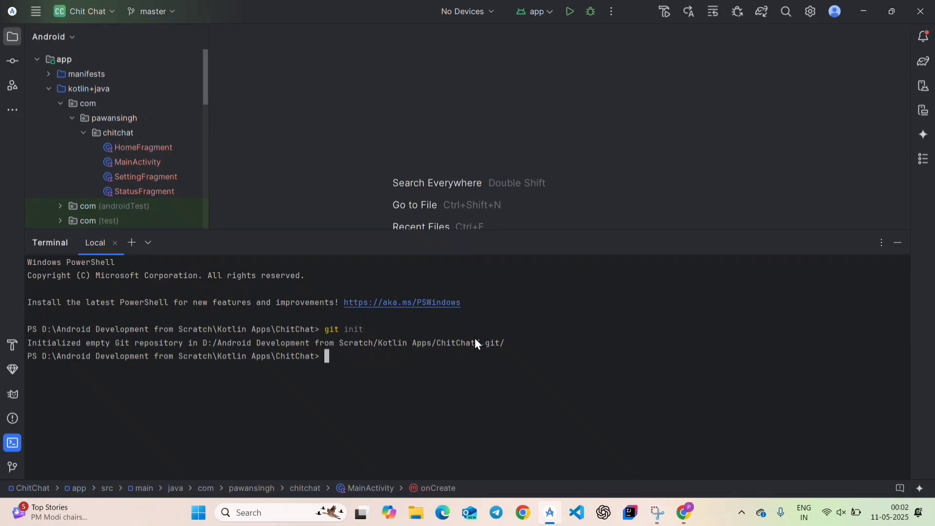
click(146, 176)
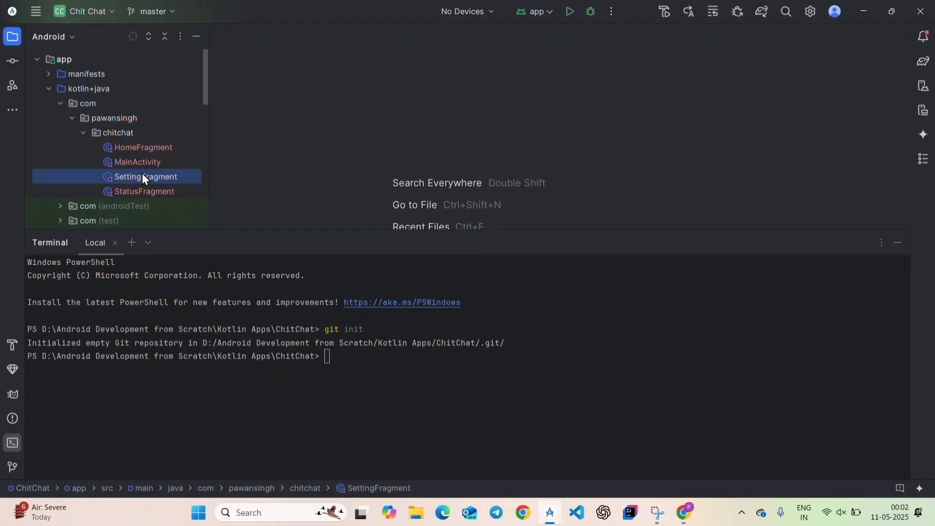
click(143, 147)
click(326, 410)
text(g)
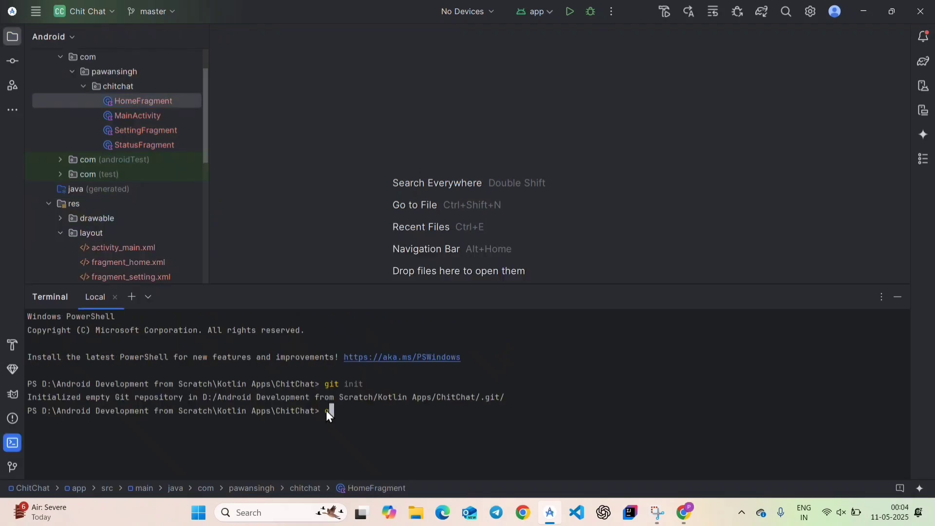
text(it add)
text( .)
- Run 'git add .' in the terminal and scroll through the line-ending warnings
key(Return)
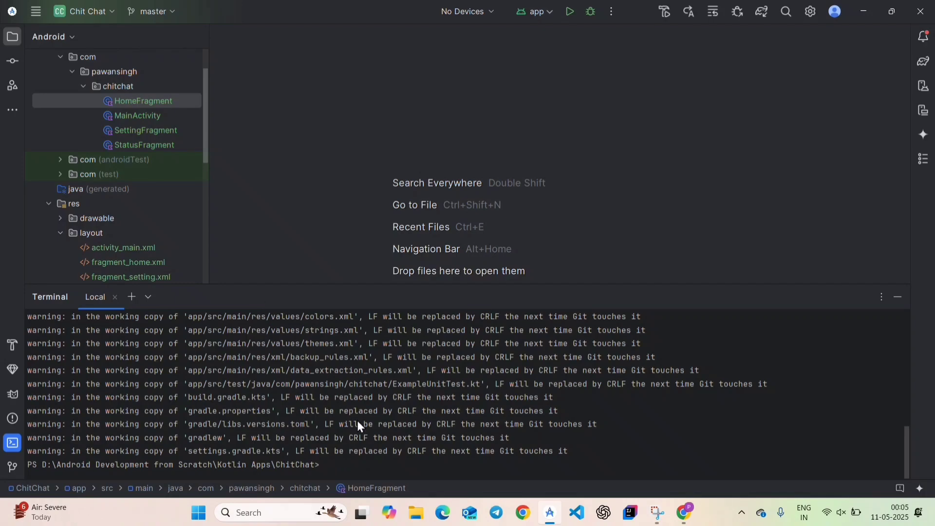
scroll(300, 379, up, 3)
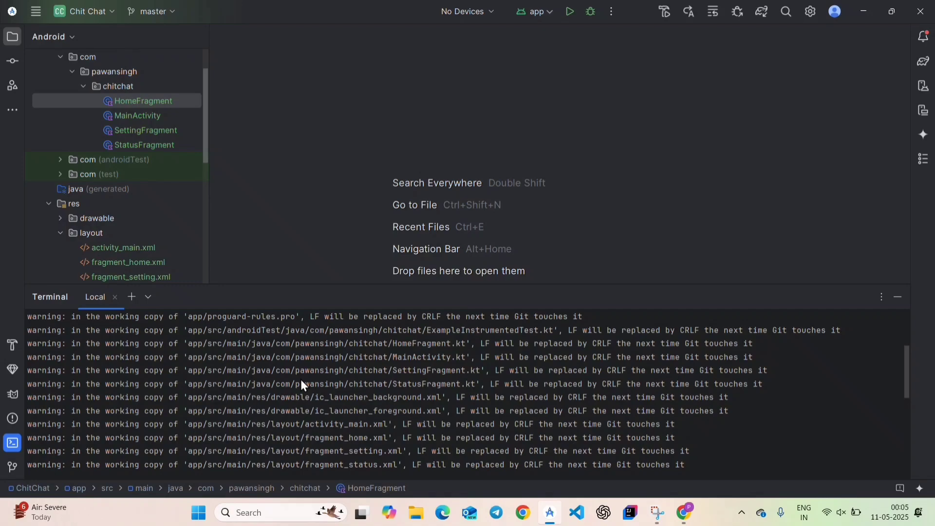
scroll(300, 379, up, 3)
scroll(300, 379, down, 6)
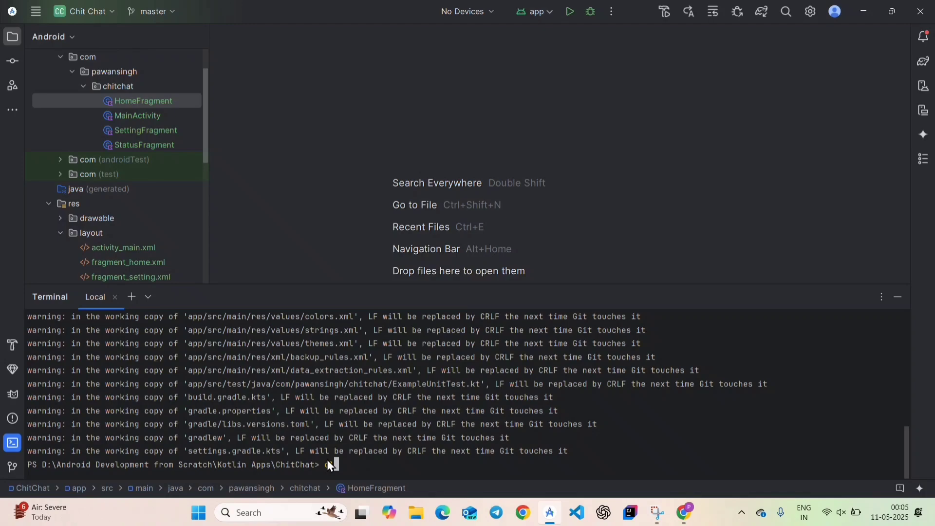
text(ls)
- Clear the terminal and run git commit -am "First Push", creating 60 files
key(Return)
text(git)
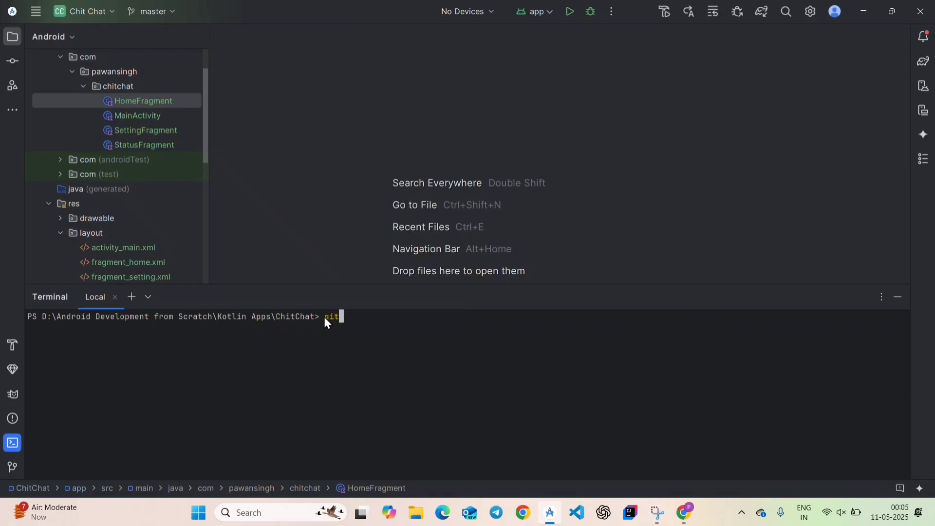
text(commit)
text( -a)
text(m "")
key(Left)
text(First Pus)
text(h)
text(")
key(Return)
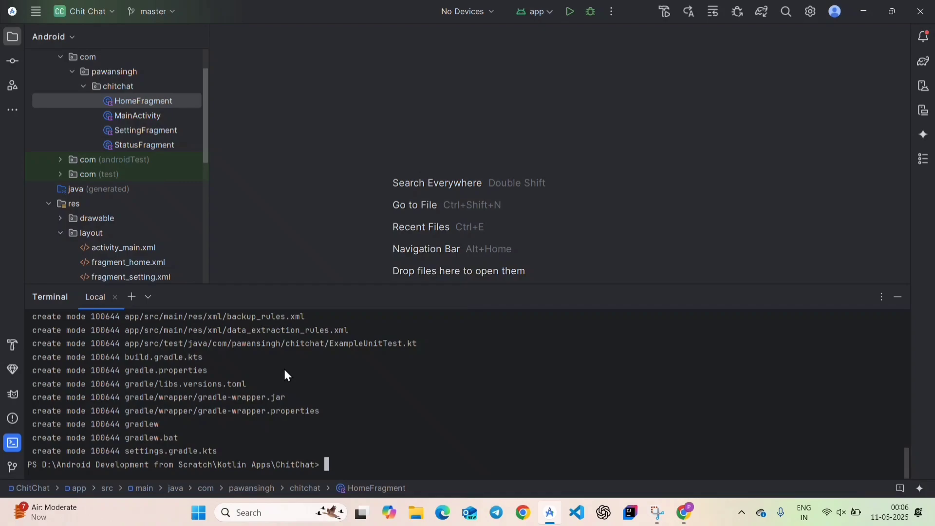
scroll(274, 414, up, 3)
scroll(274, 414, up, 3)
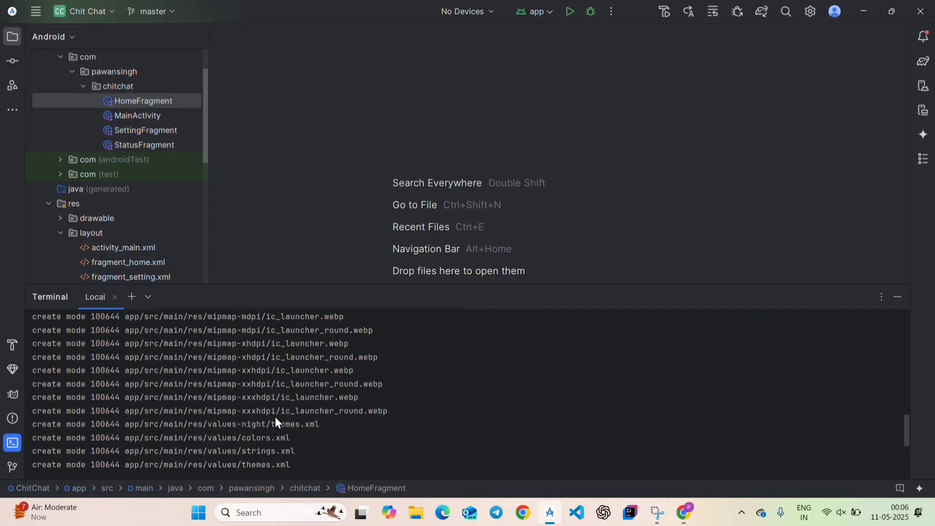
scroll(275, 416, up, 3)
scroll(275, 417, up, 3)
scroll(275, 416, up, 3)
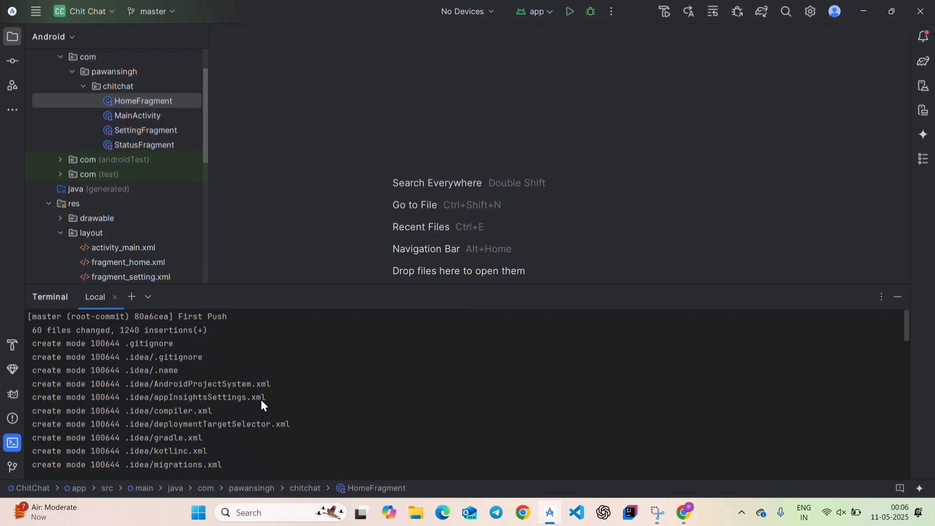
scroll(333, 435, down, 5)
scroll(332, 434, down, 5)
text(git)
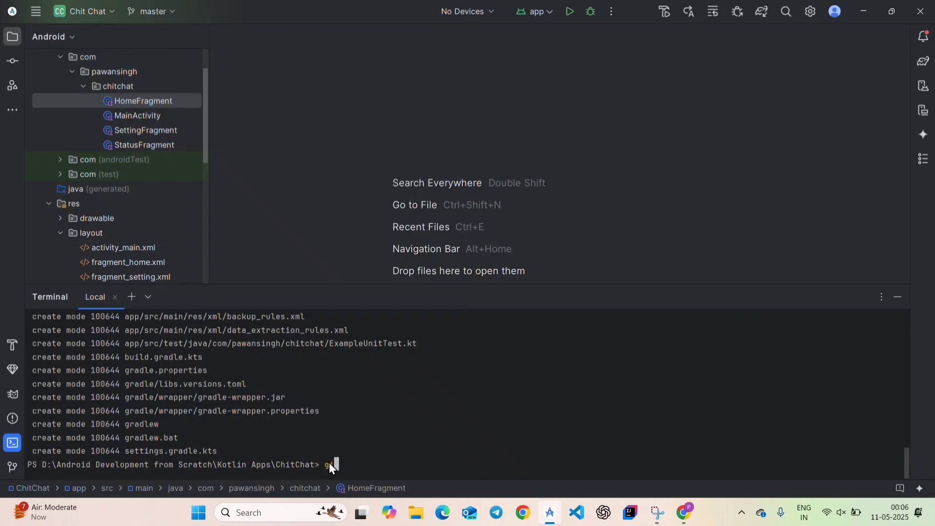
text( remote)
text( add origin)
- Run git remote add origin with the copied dev-pawansingh/demo GitHub URL
text(https://github.com/dev-pawansingh/demo.git)
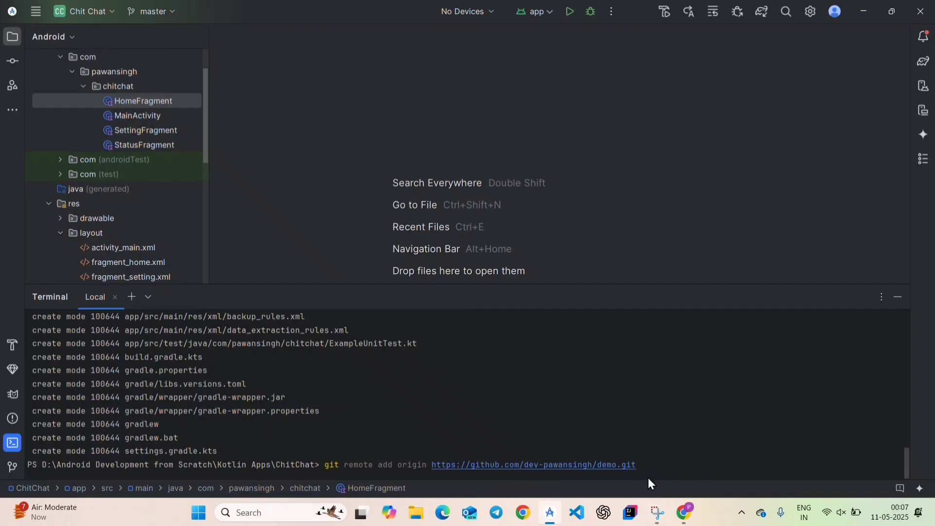
click(685, 512)
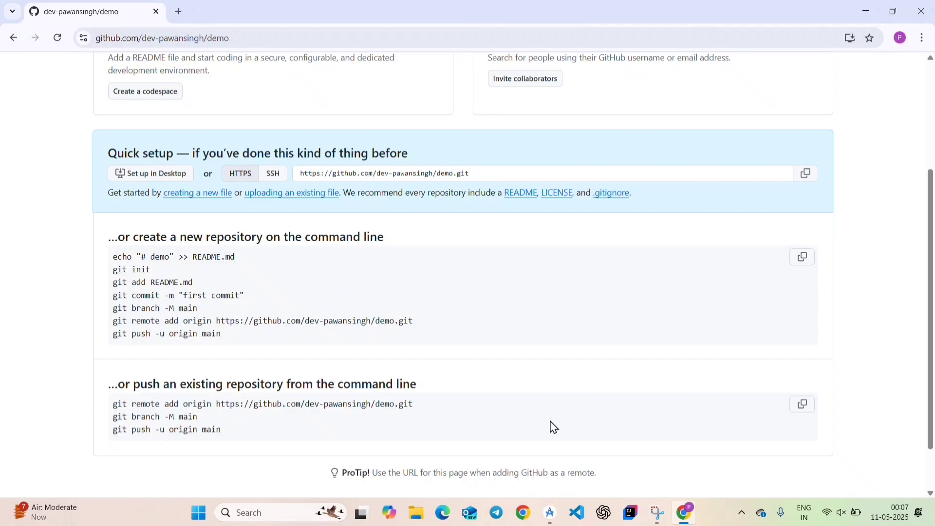
click(550, 512)
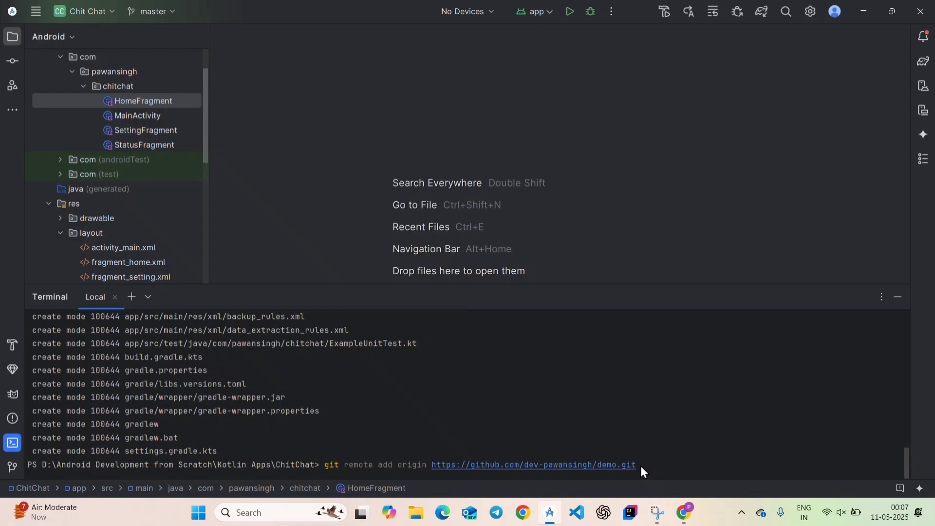
key(Return)
text(git r)
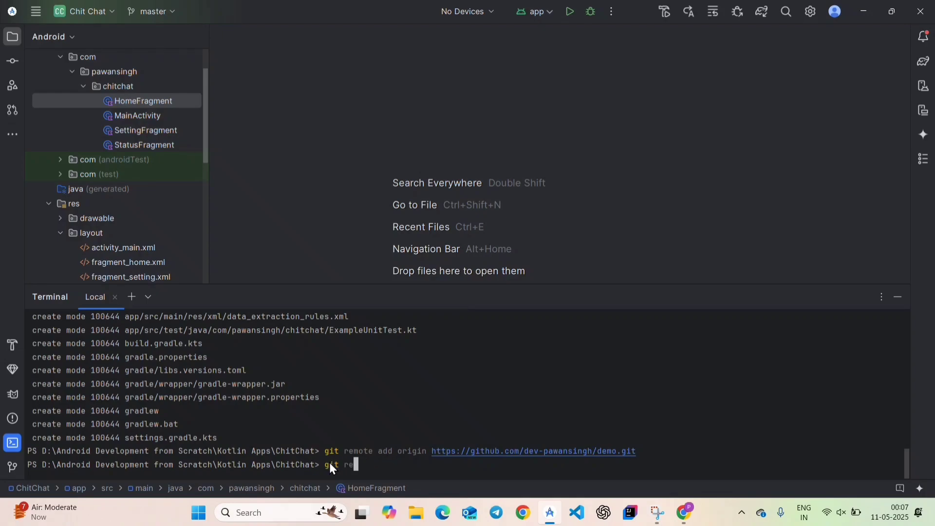
text(emote)
text( -v)
- Run git remote -v to list origin's fetch and push URLs
key(Return)
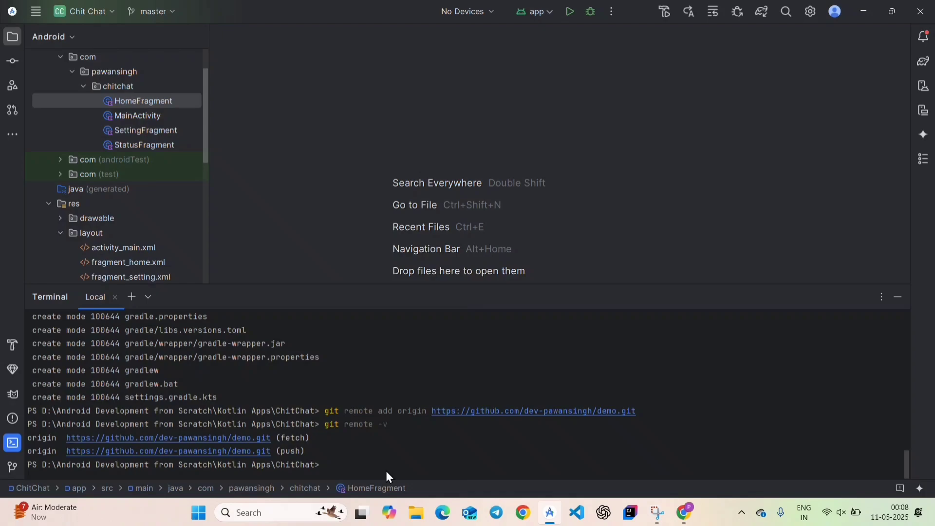
text(git pus)
text(master)
- Run git push origin master to upload the First Push commit
key(Return)
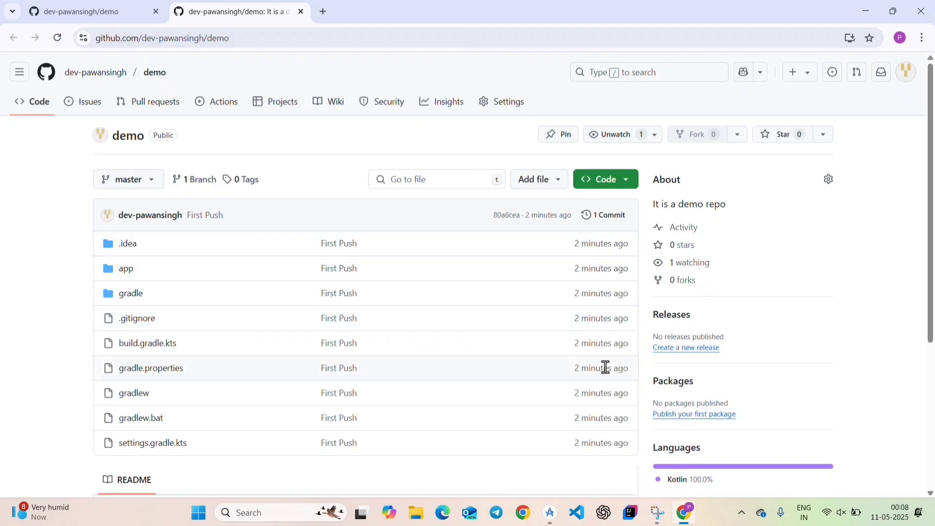
scroll(503, 391, down, 5)
scroll(502, 392, up, 5)
- Reload the older dev-pawansingh/demo tab in Chrome to show the First Push files
click(80, 11)
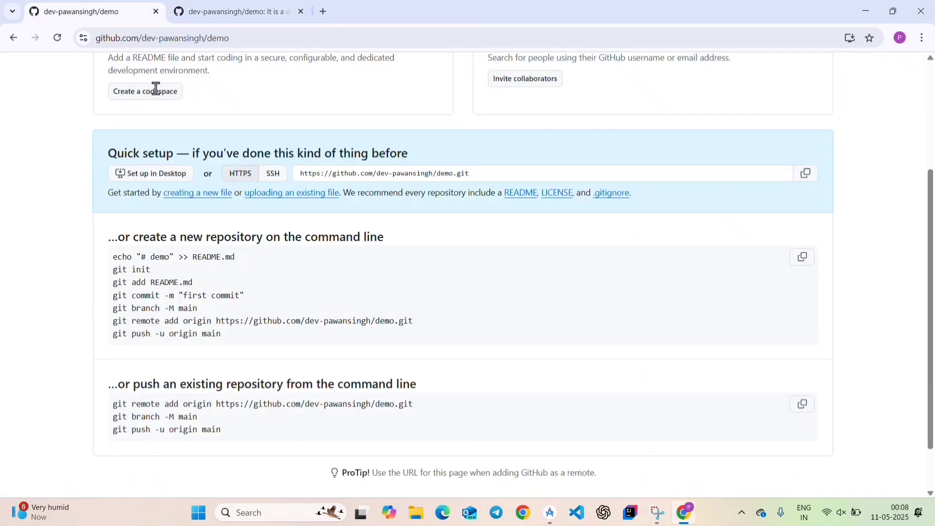
scroll(415, 247, up, 1)
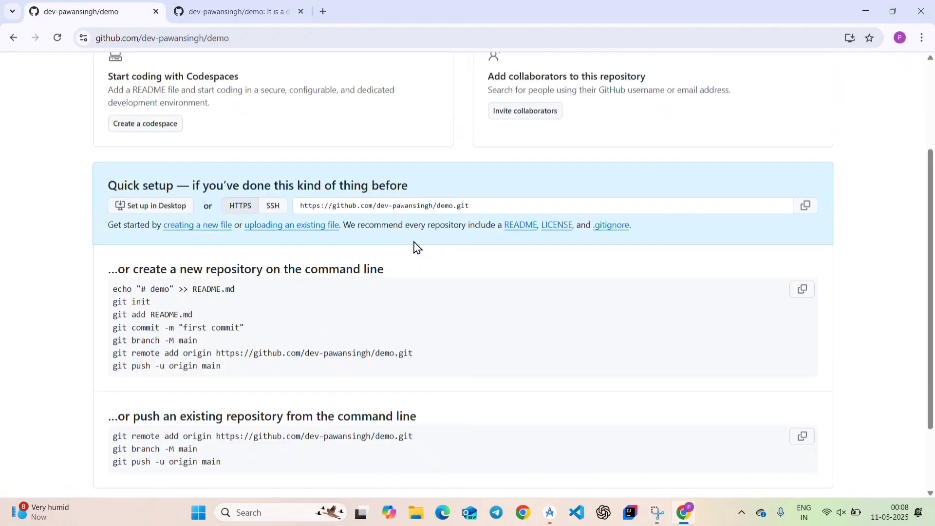
scroll(414, 247, up, 3)
click(59, 39)
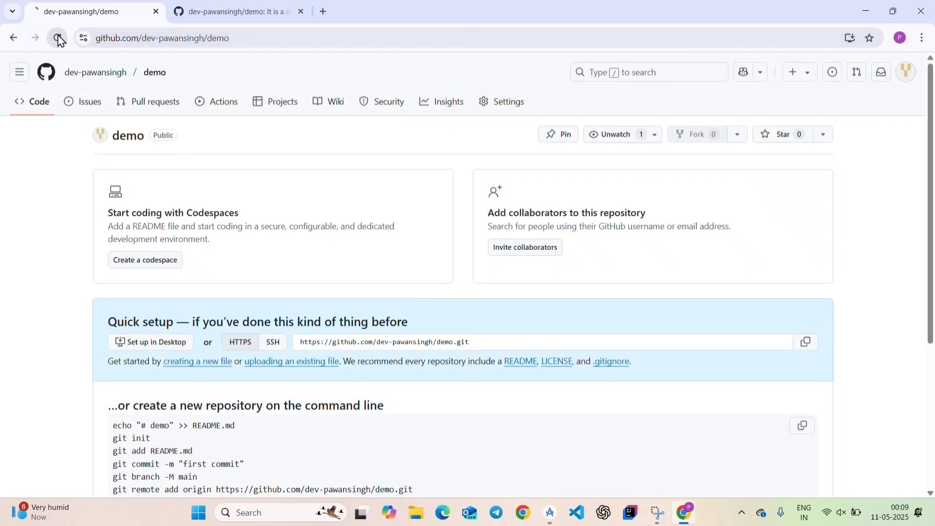
scroll(262, 330, down, 1)
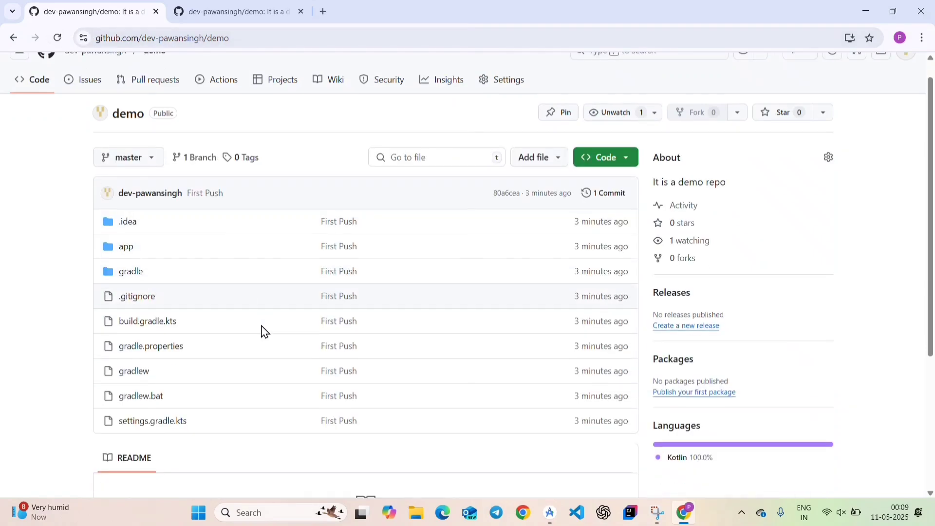
scroll(261, 330, down, 2)
scroll(261, 330, down, 2)
scroll(261, 330, up, 1)
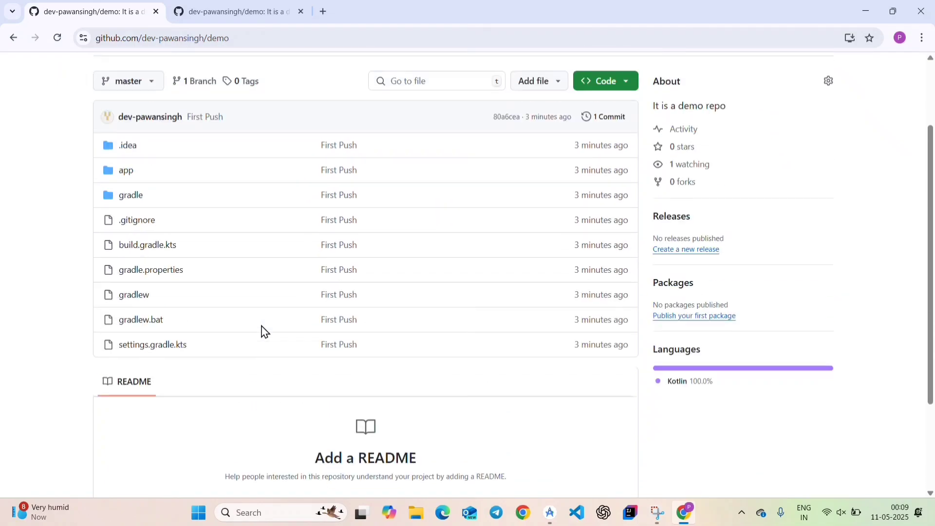
scroll(261, 331, up, 3)
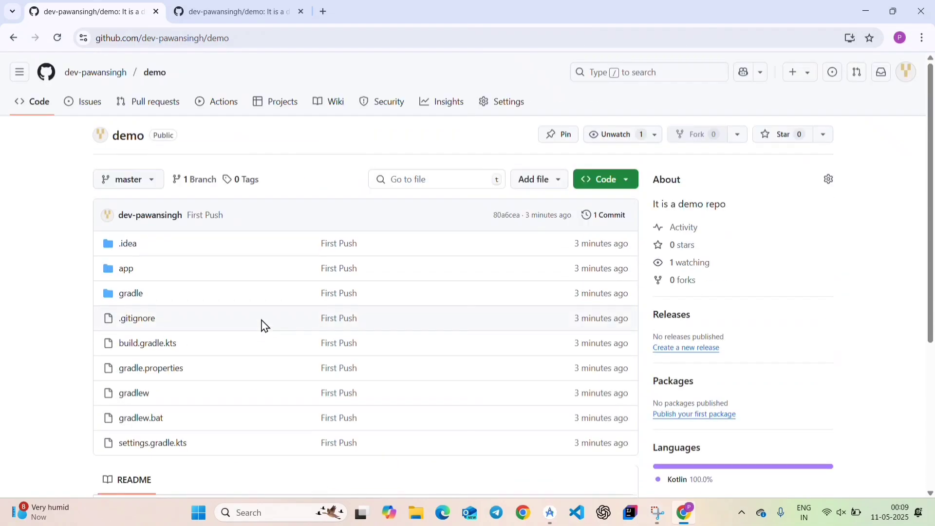